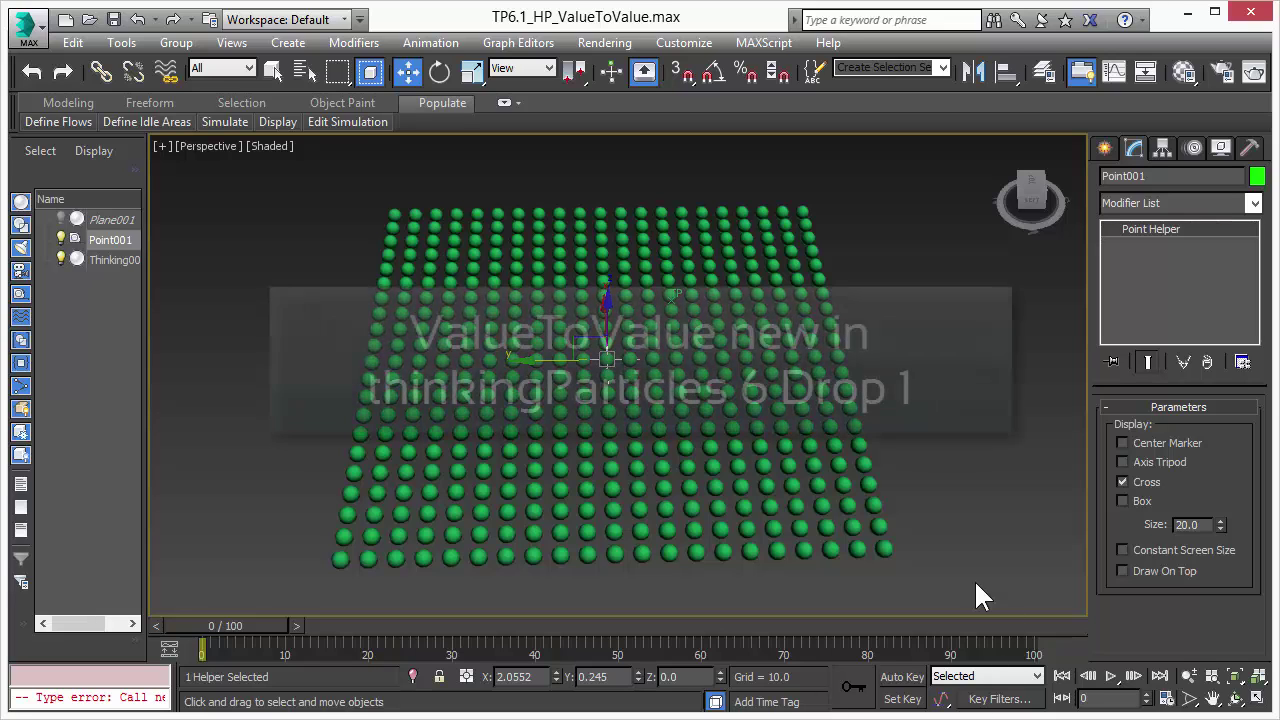
# Orbit the Perspective view and drag Point001 along Y so the size rings follow it.
pyautogui.click(1236, 699)
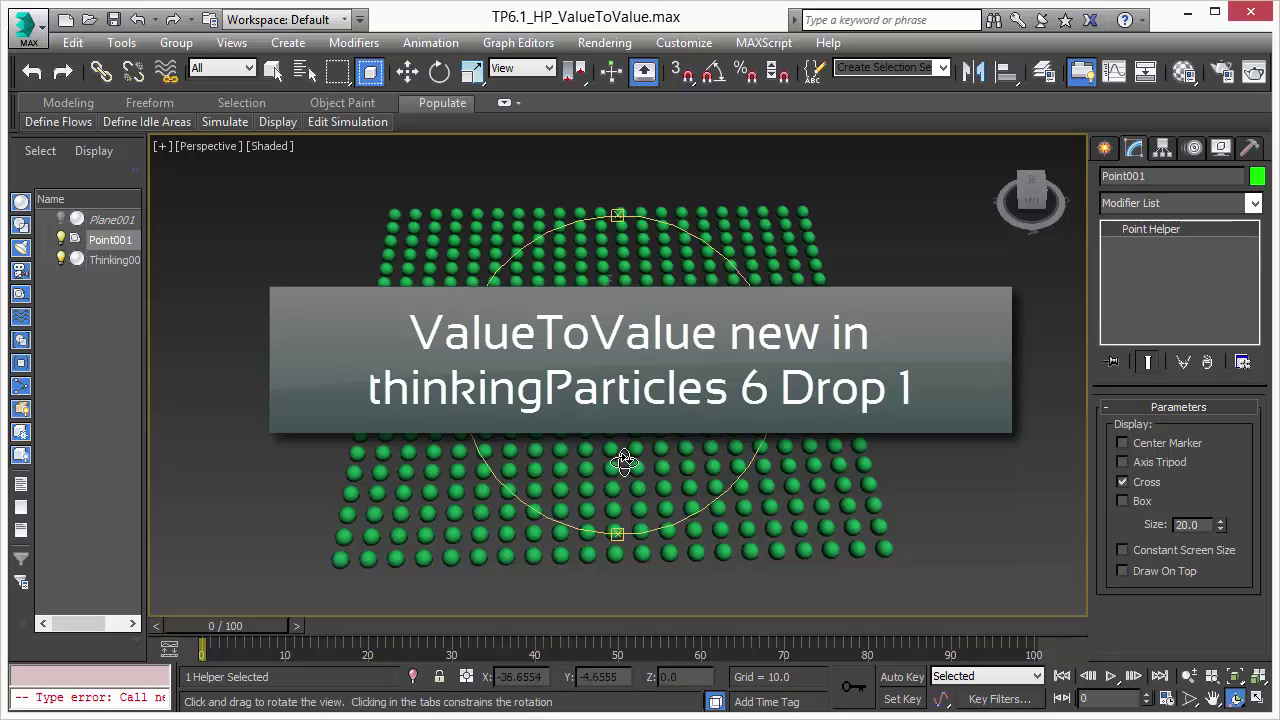
pyautogui.moveTo(618, 450)
pyautogui.mouseDown()
pyautogui.moveTo(585, 460)
pyautogui.moveTo(708, 363)
pyautogui.moveTo(634, 409)
pyautogui.moveTo(617, 531)
pyautogui.moveTo(580, 486)
pyautogui.moveTo(617, 486)
pyautogui.moveTo(606, 460)
pyautogui.mouseUp()
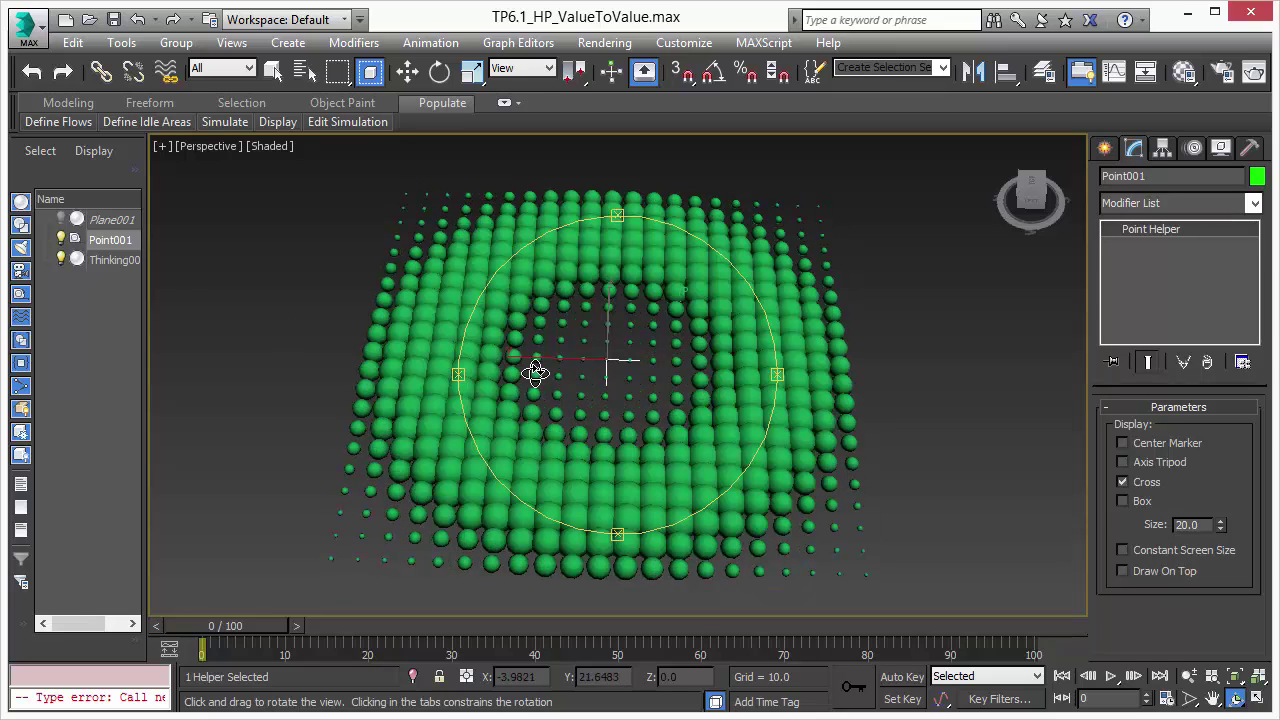
pyautogui.click(400, 63)
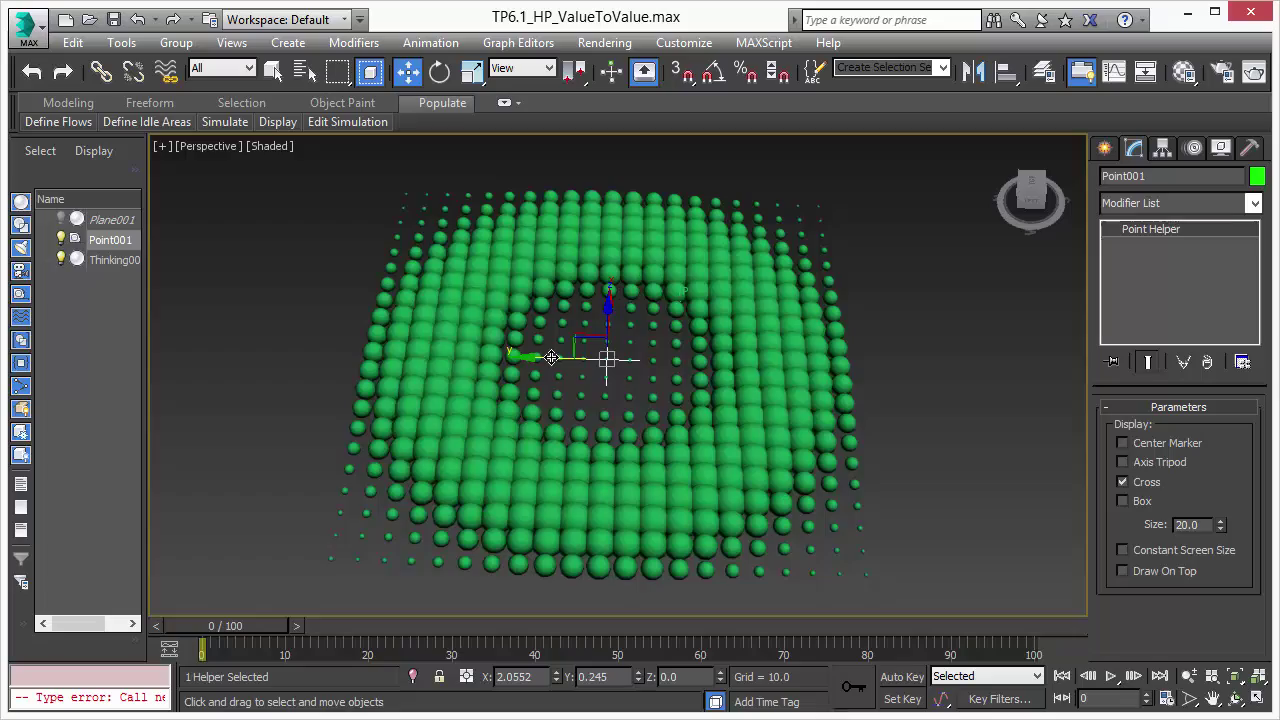
pyautogui.moveTo(548, 362); pyautogui.dragTo(605, 322)
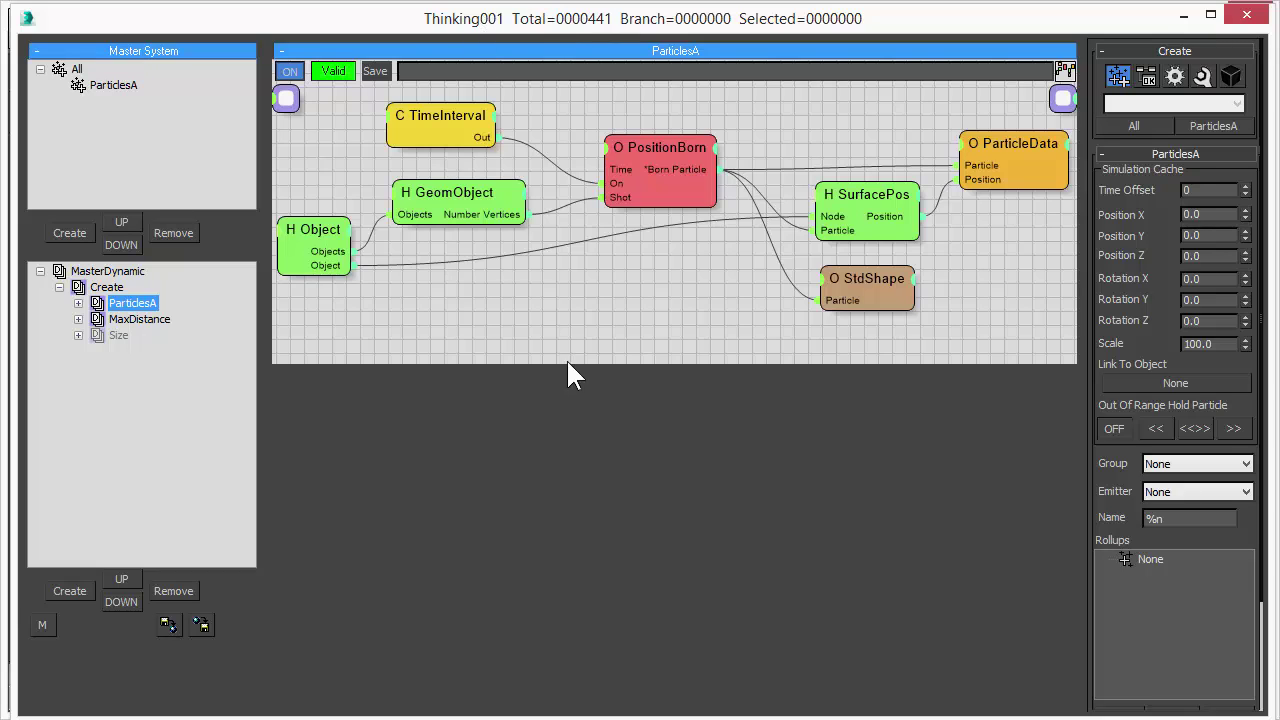
# Inspect the PositionBorn, Object, GeomObject, SurfacePos, ParticleData and StdShape nodes of ParticlesA.
pyautogui.click(669, 157)
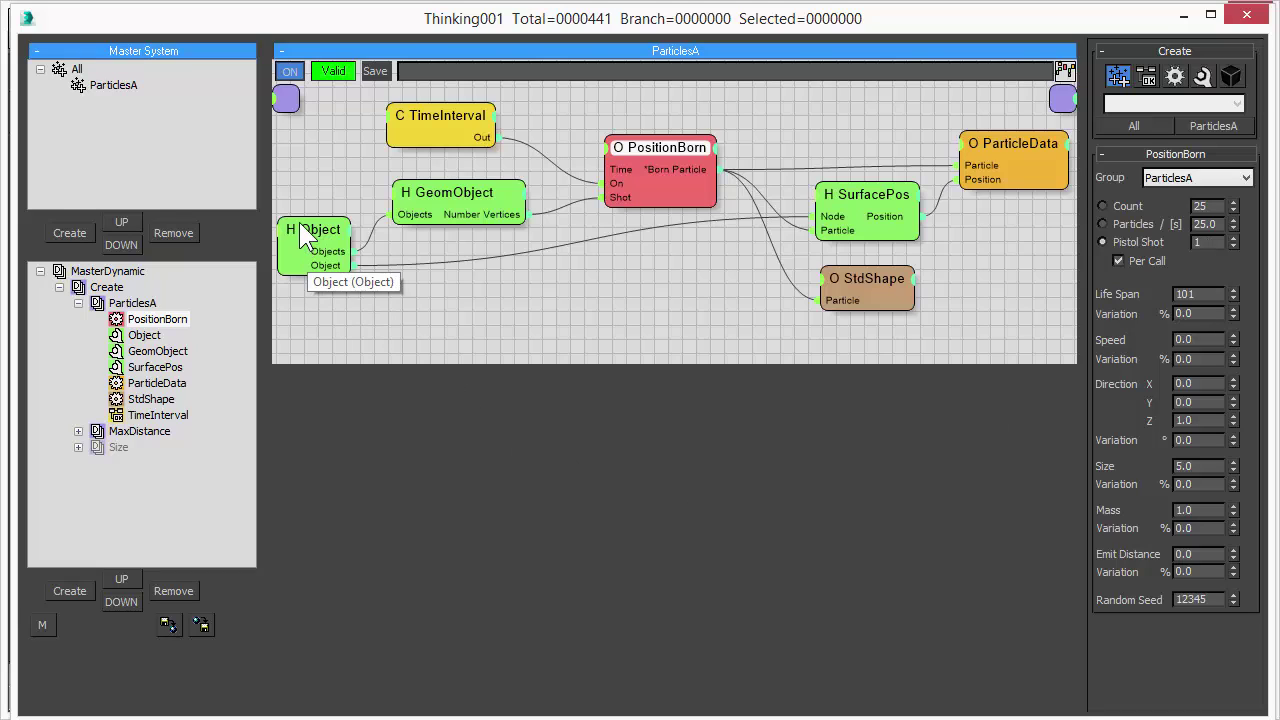
pyautogui.moveTo(299, 222); pyautogui.dragTo(307, 233)
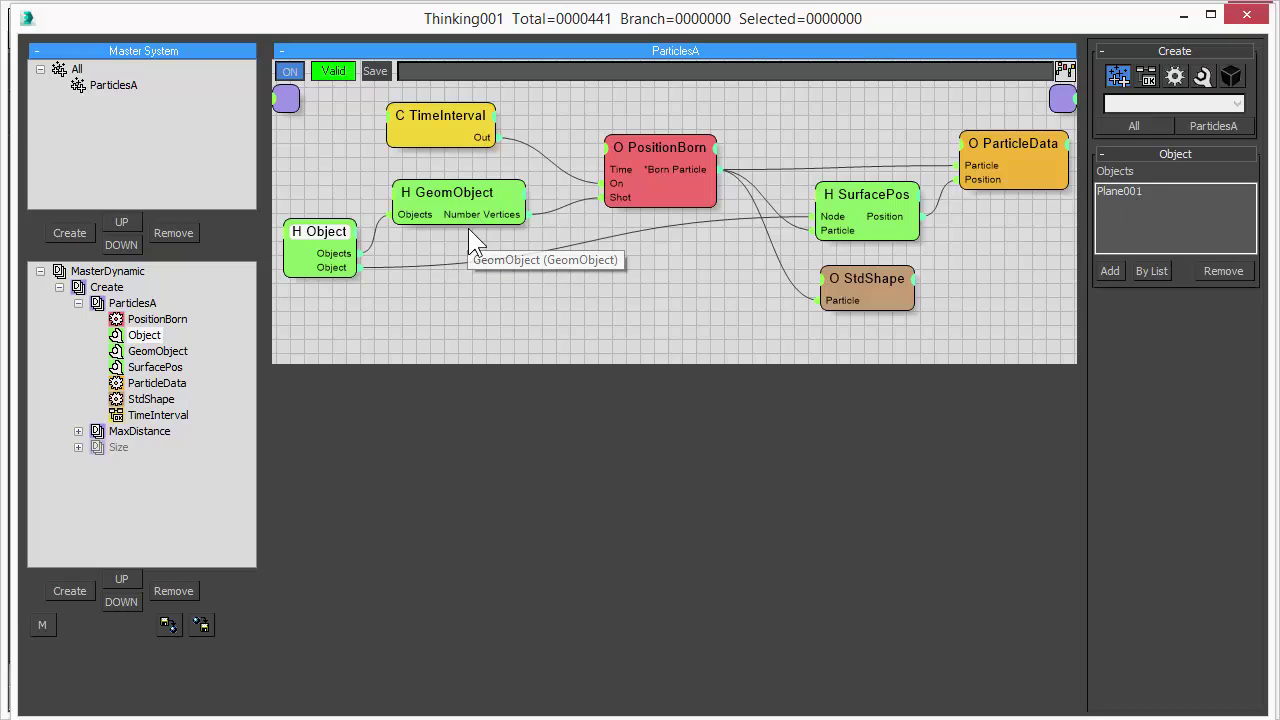
pyautogui.click(469, 195)
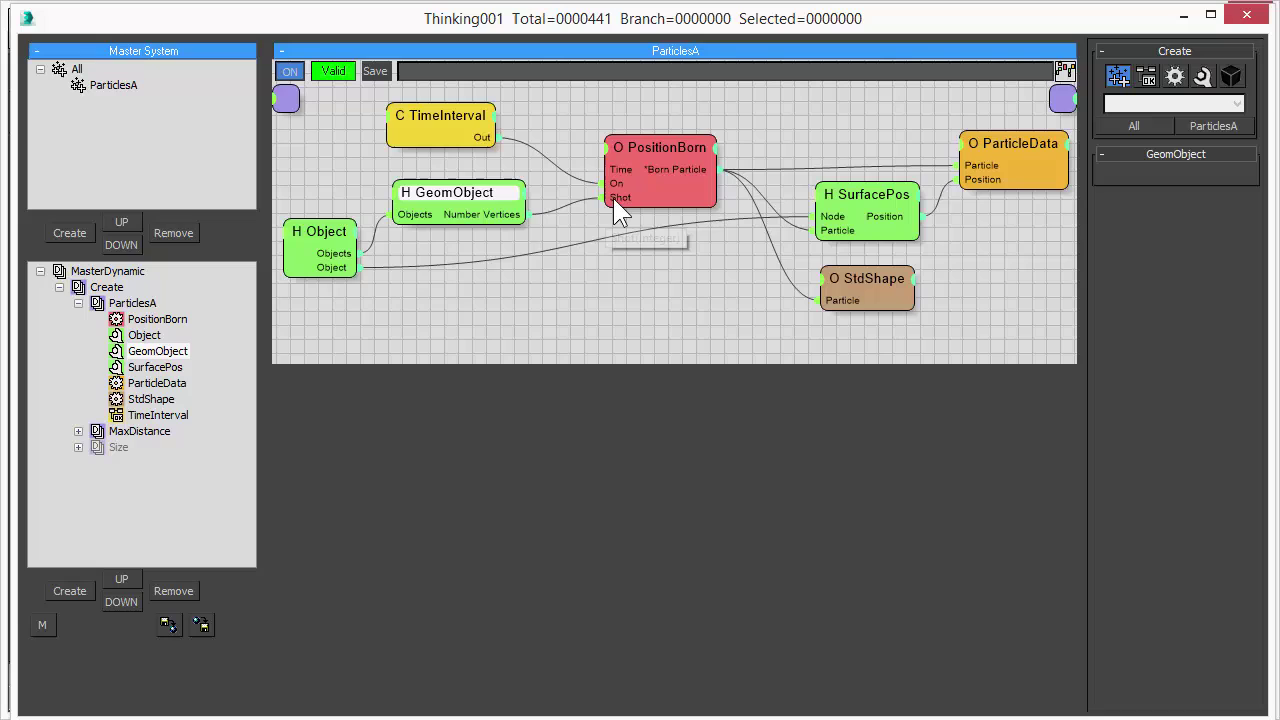
pyautogui.click(649, 143)
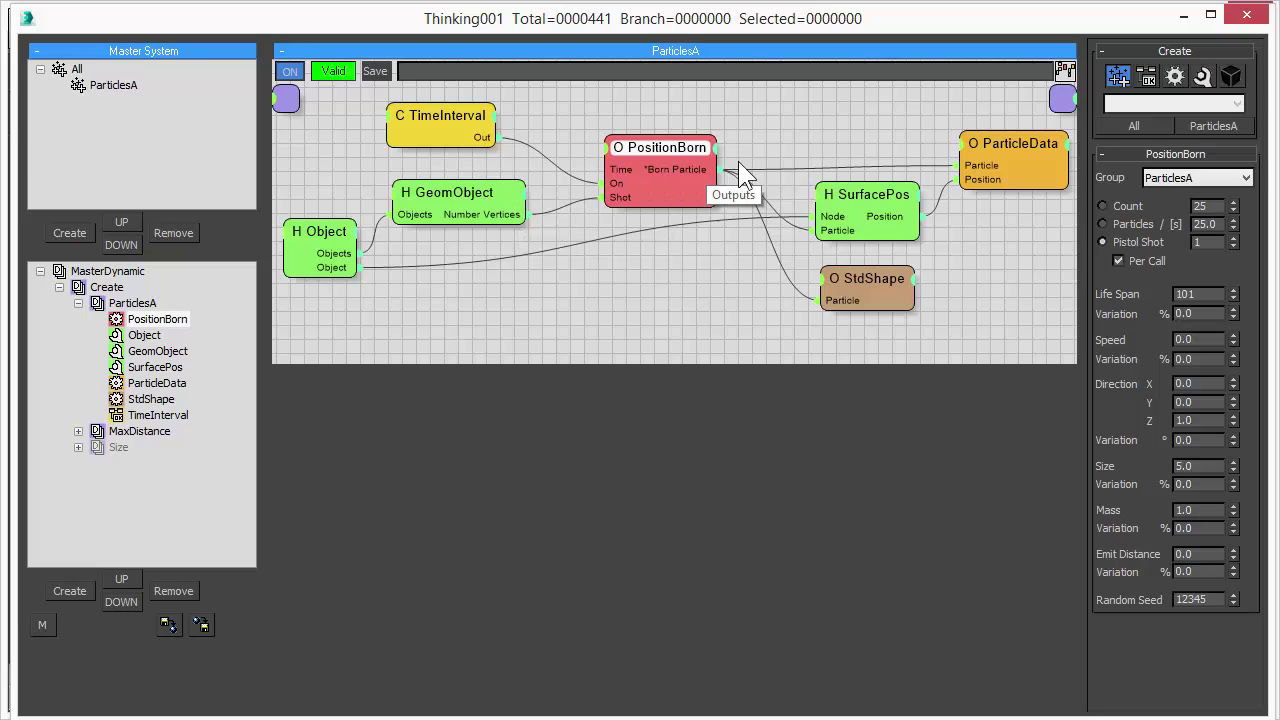
pyautogui.click(866, 196)
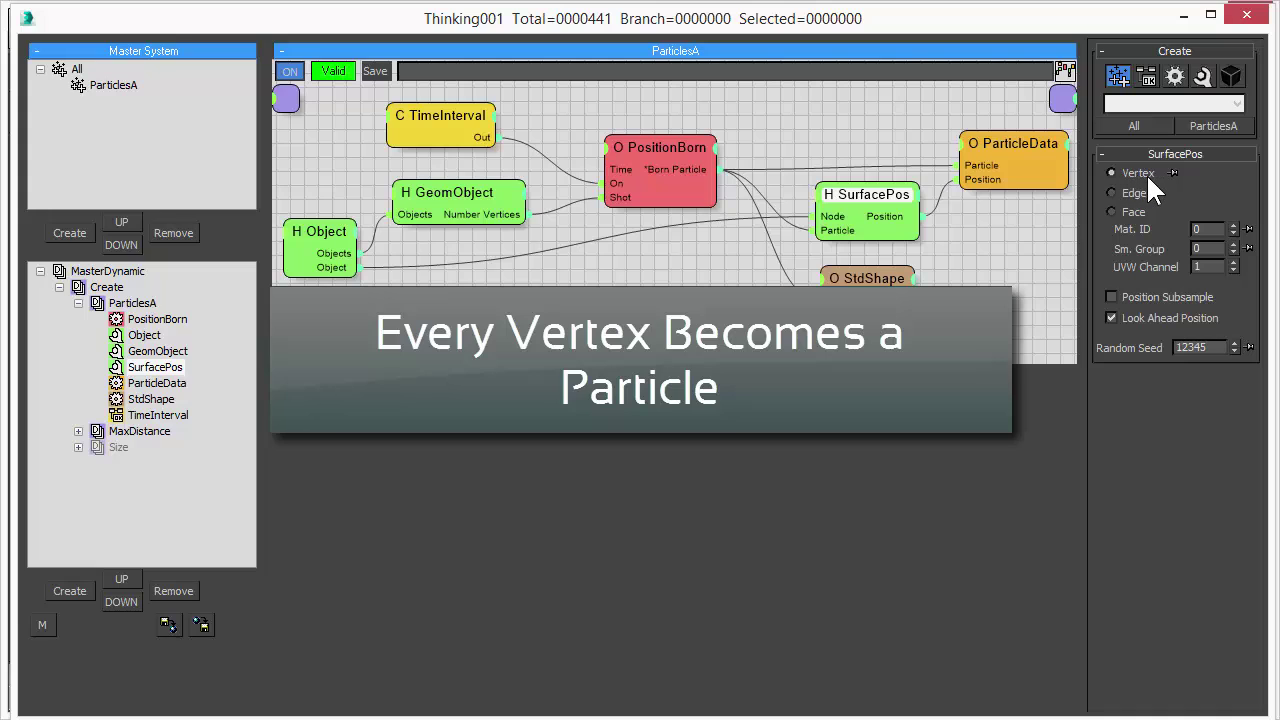
pyautogui.click(1016, 142)
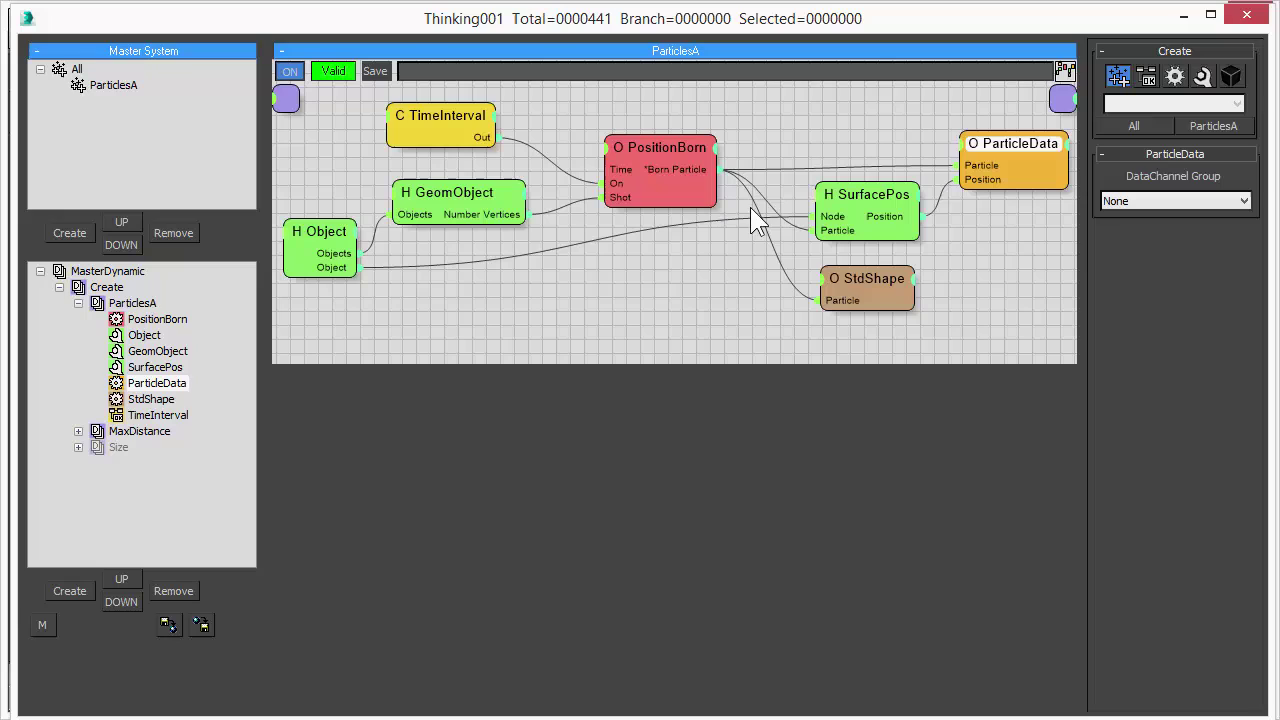
pyautogui.click(860, 274)
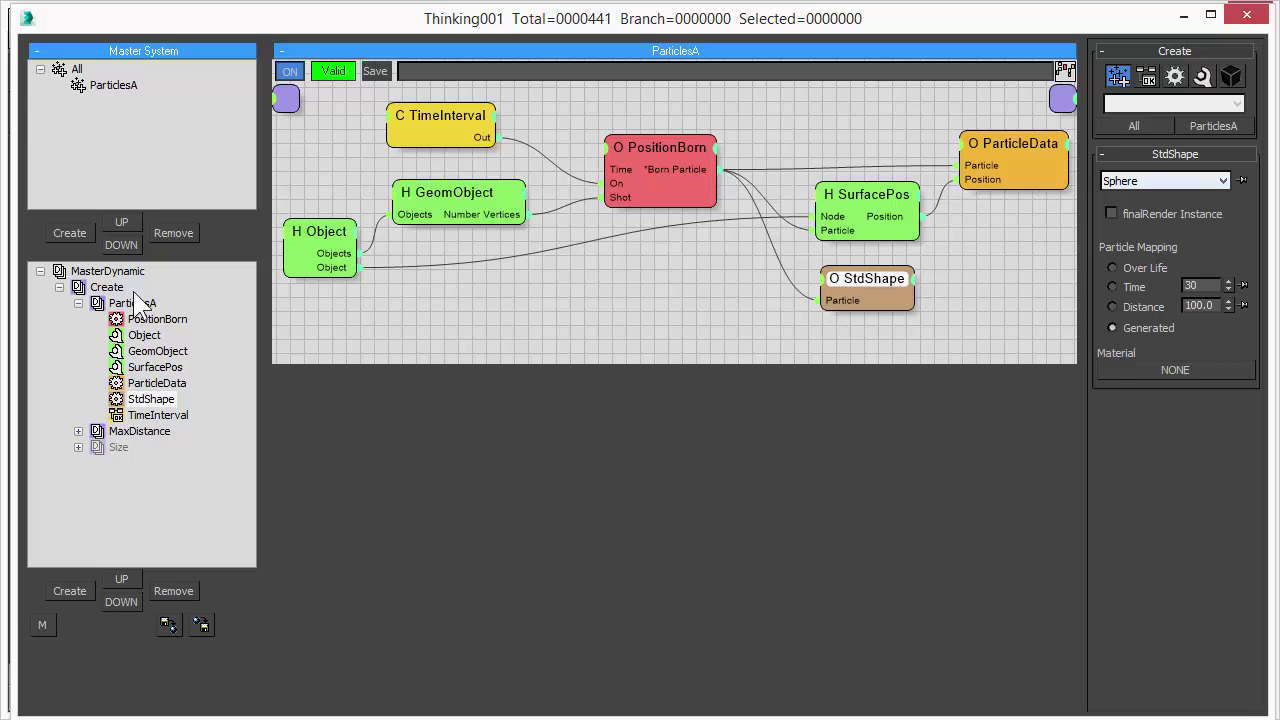
# Restore and re-maximize the editor window, then open the MaxDistance dynamic set.
pyautogui.doubleClick(857, 22)
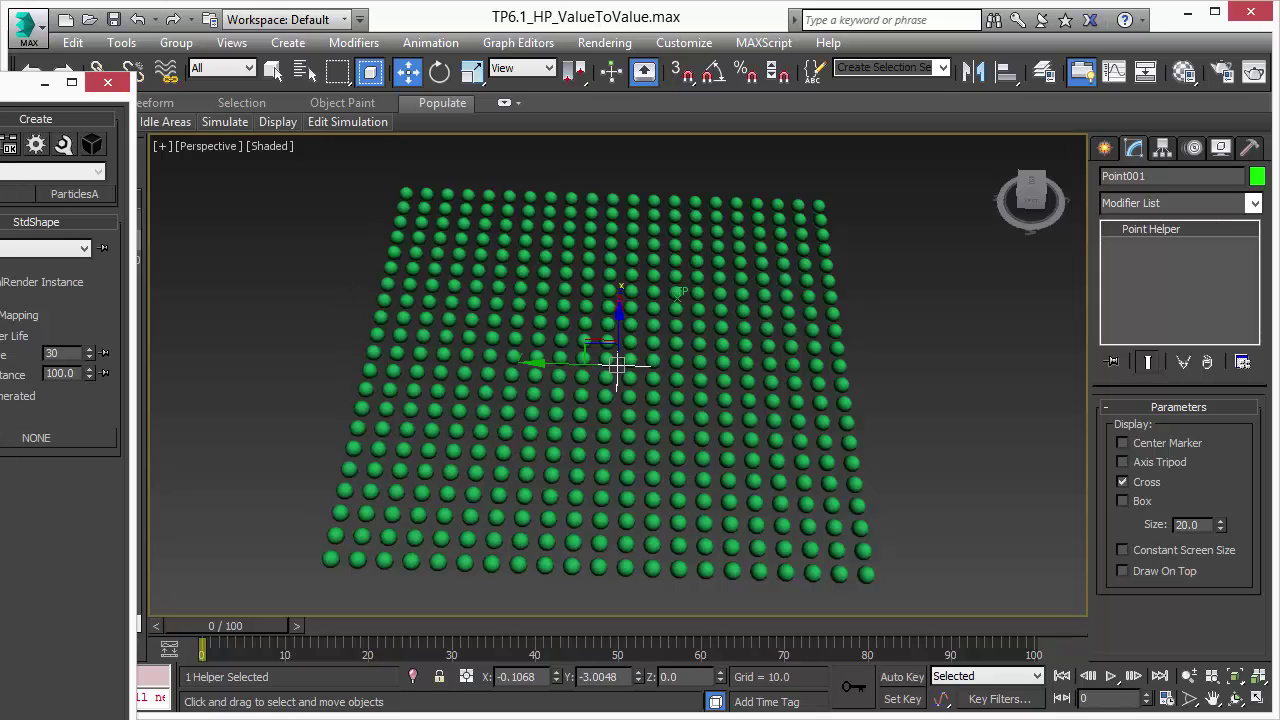
pyautogui.moveTo(15, 82); pyautogui.dragTo(663, 34)
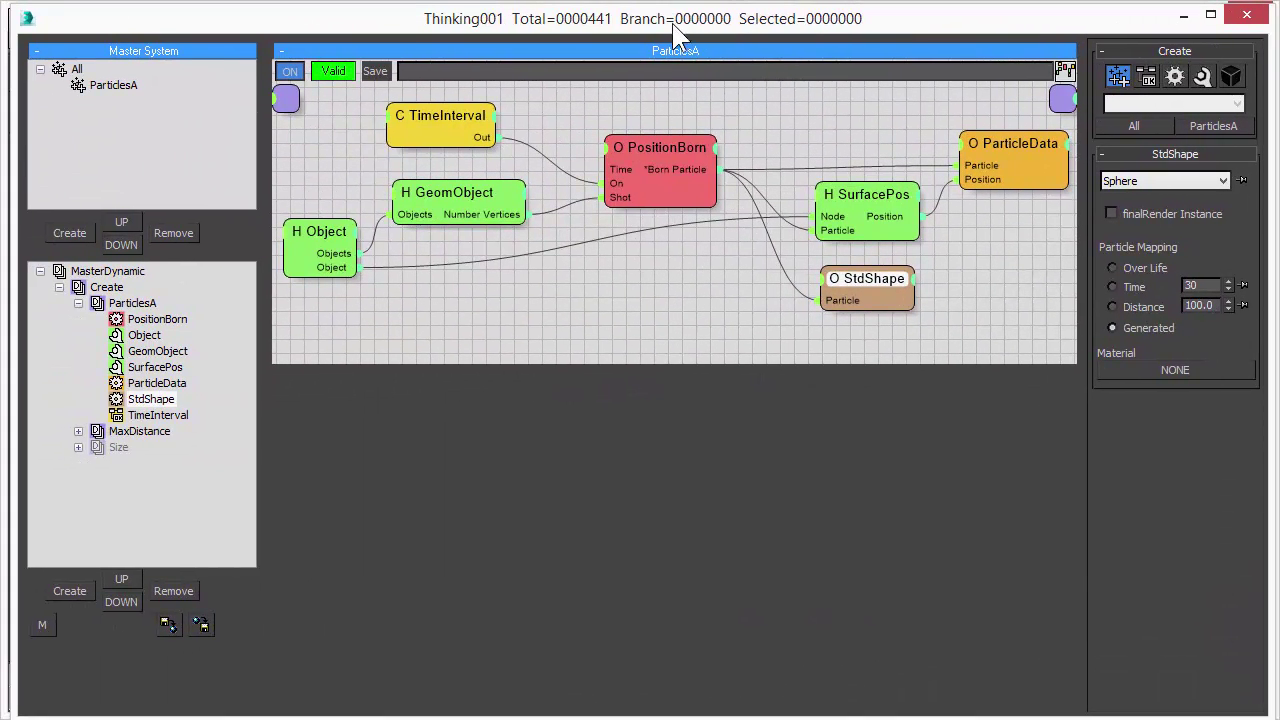
pyautogui.click(78, 303)
# Inspect the TimeInterval, Node and DataChannel operators, nudge DataChannel left, and collapse MaxDistance.
pyautogui.click(132, 319)
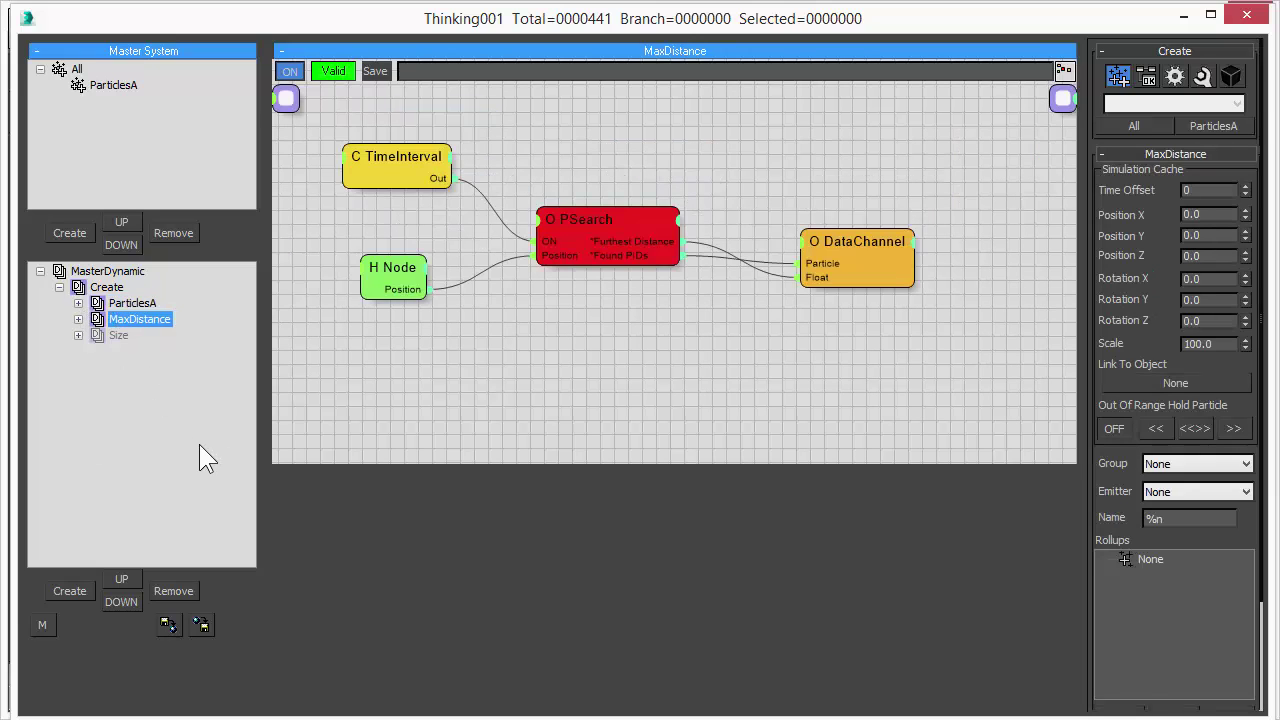
pyautogui.click(407, 160)
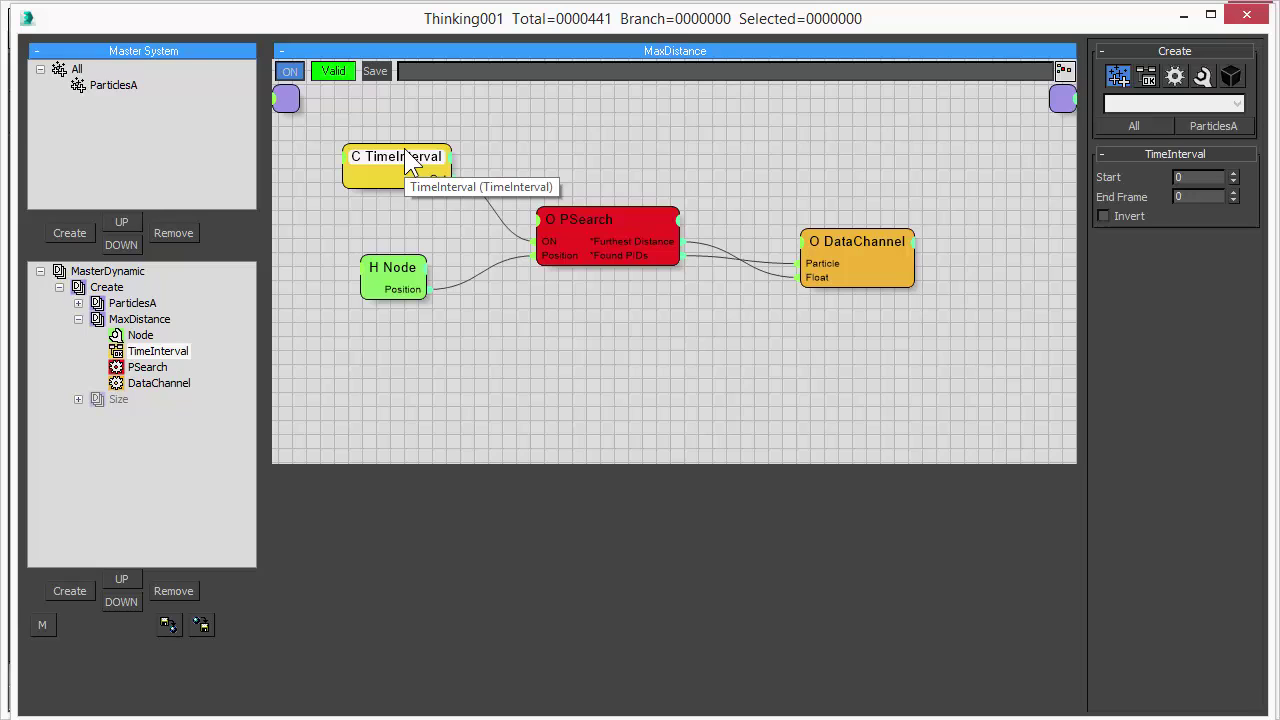
pyautogui.click(410, 278)
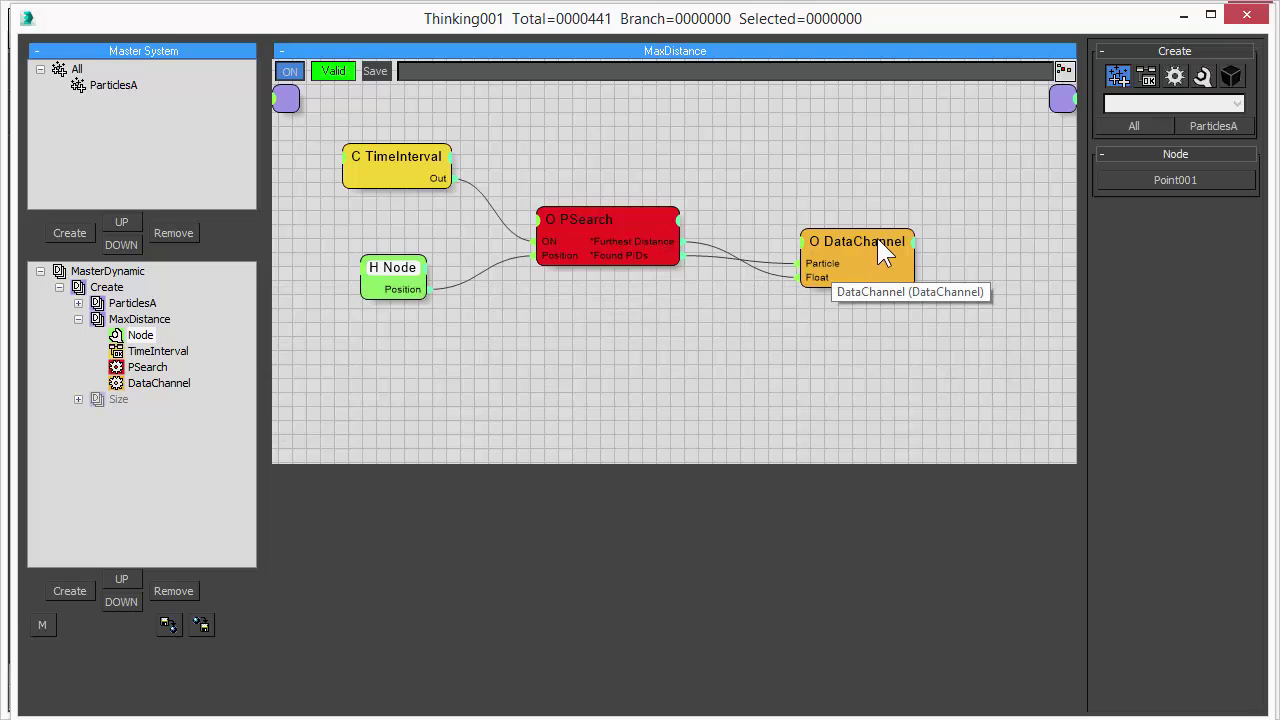
pyautogui.click(877, 238)
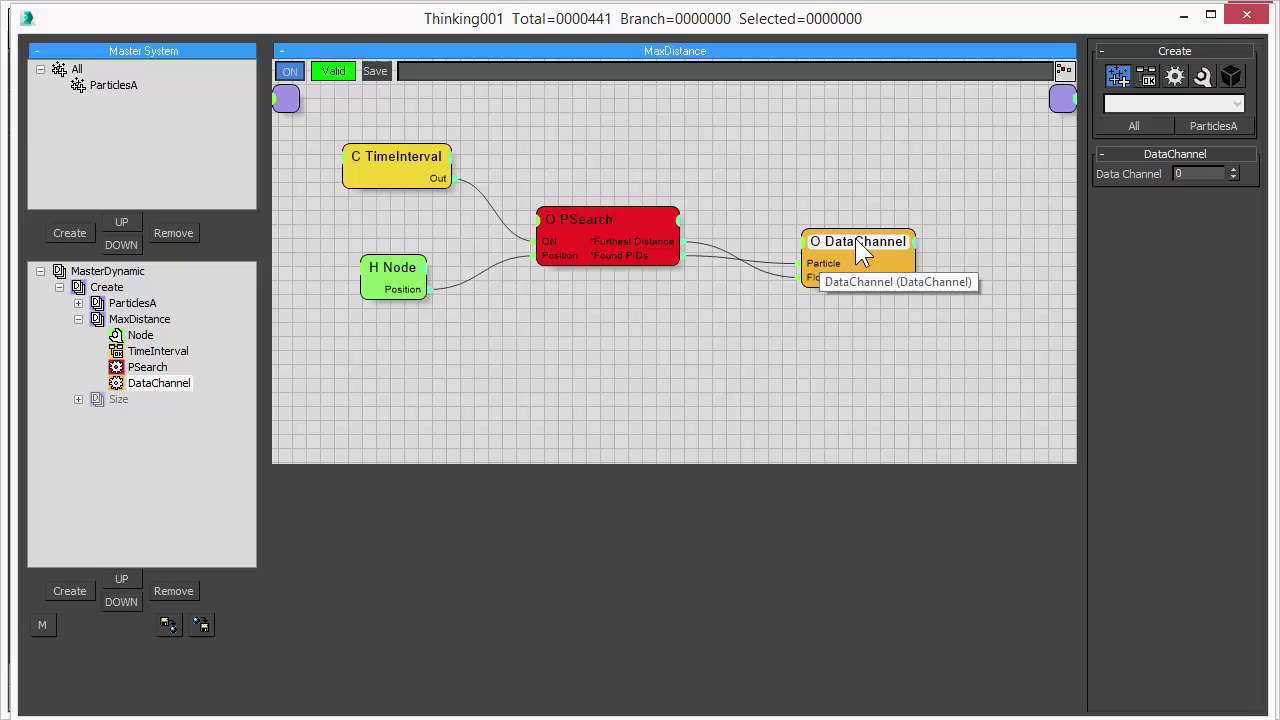
pyautogui.moveTo(849, 238); pyautogui.dragTo(842, 251)
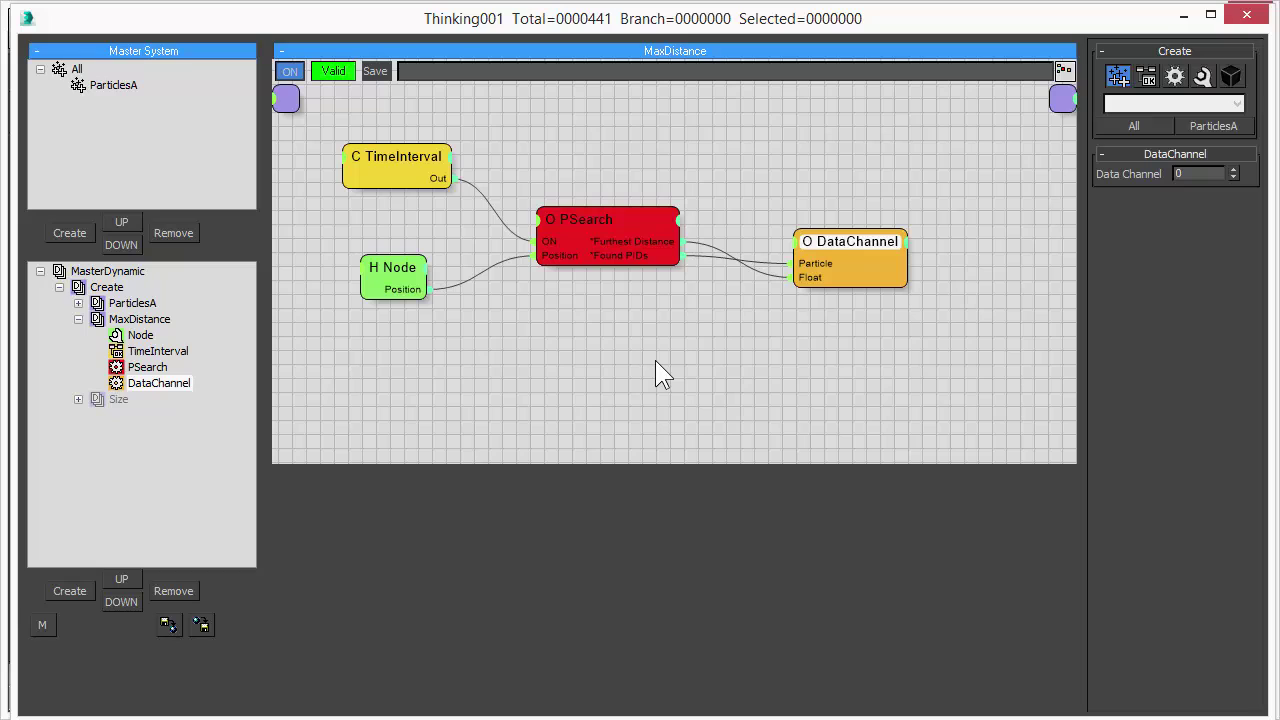
pyautogui.click(78, 319)
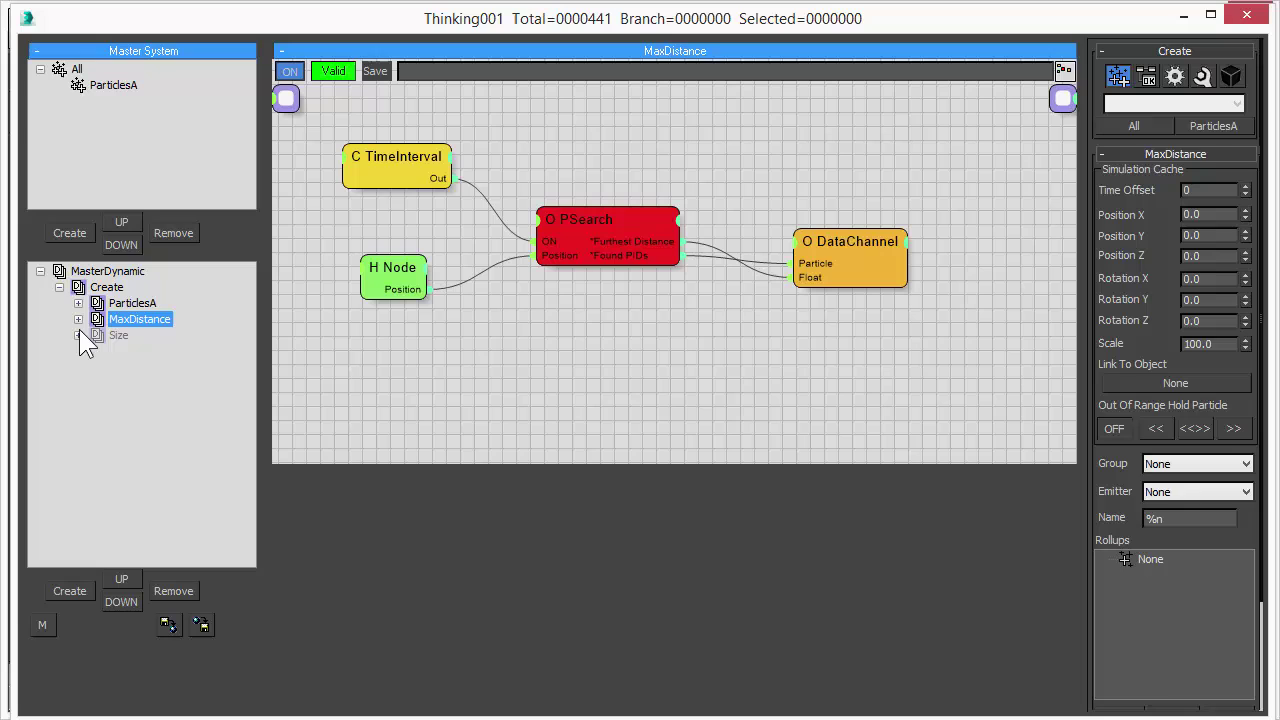
# Open the Size dynamic set and view the ValueToValue node's distance-to-size curve.
pyautogui.click(116, 335)
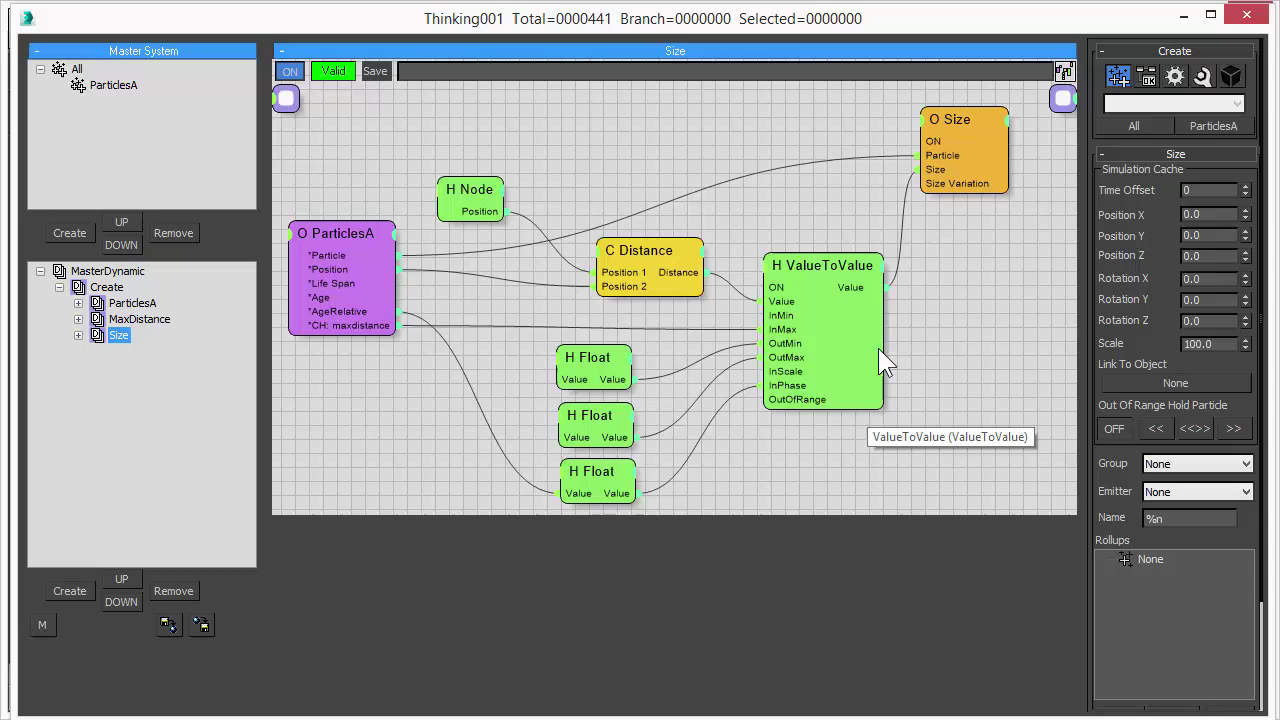
pyautogui.click(817, 262)
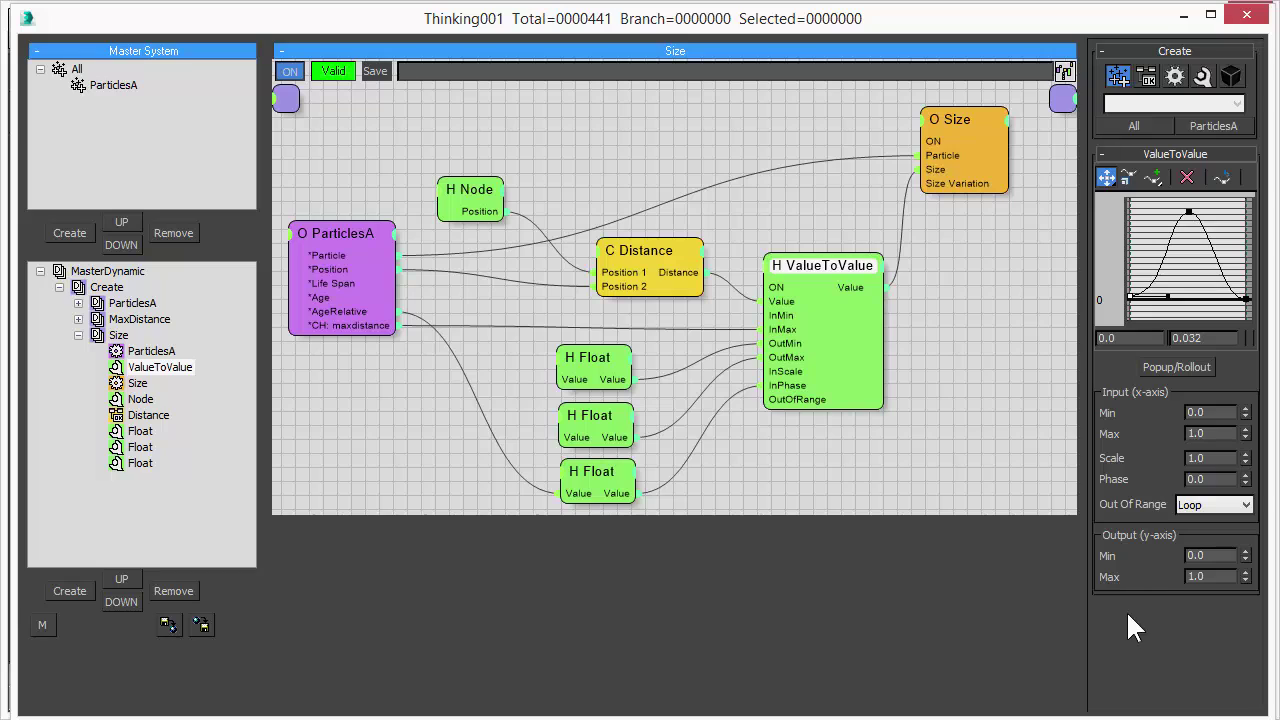
# Move the Distance node up-left and check its radius settings and the Point001 Node helper.
pyautogui.click(632, 249)
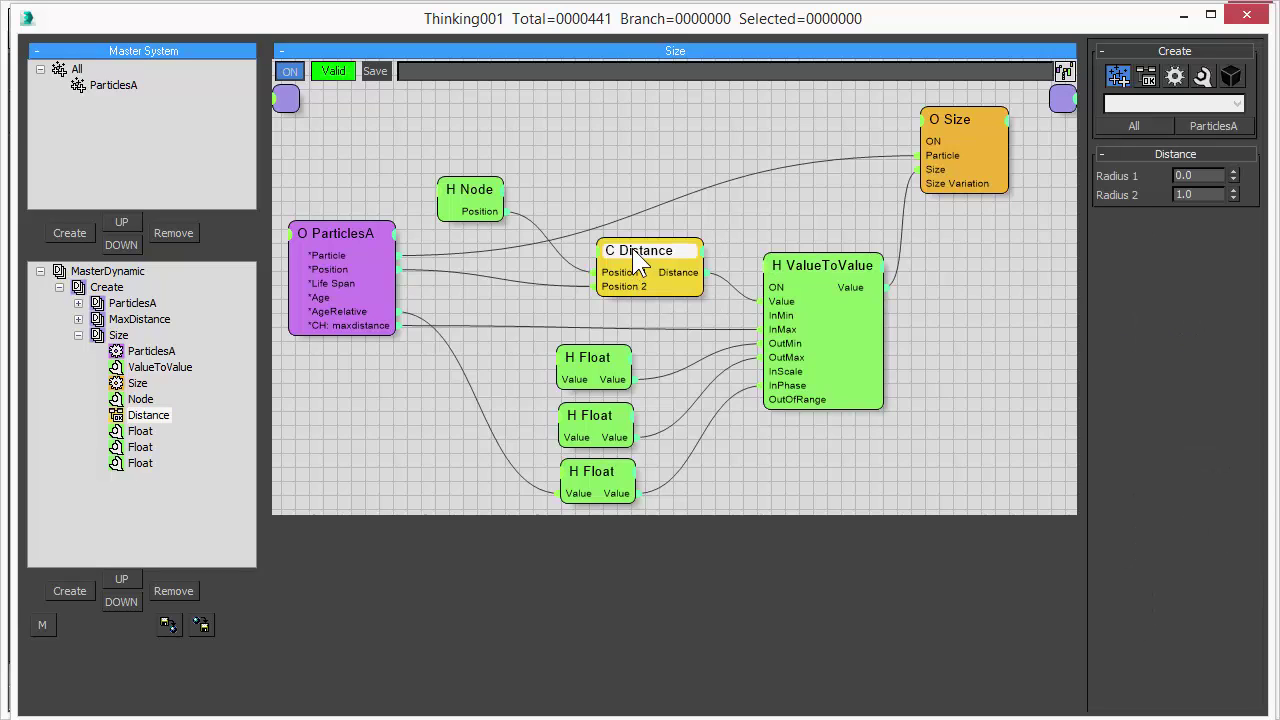
pyautogui.moveTo(632, 248); pyautogui.dragTo(622, 231)
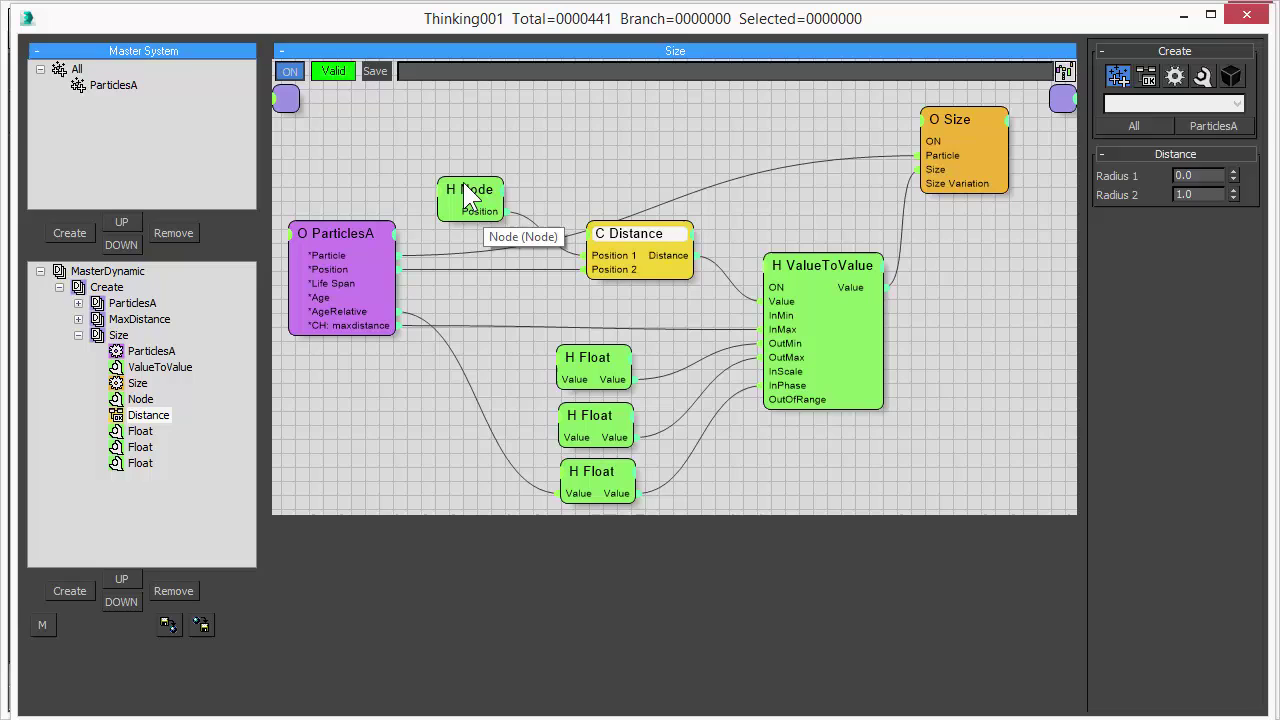
pyautogui.click(463, 185)
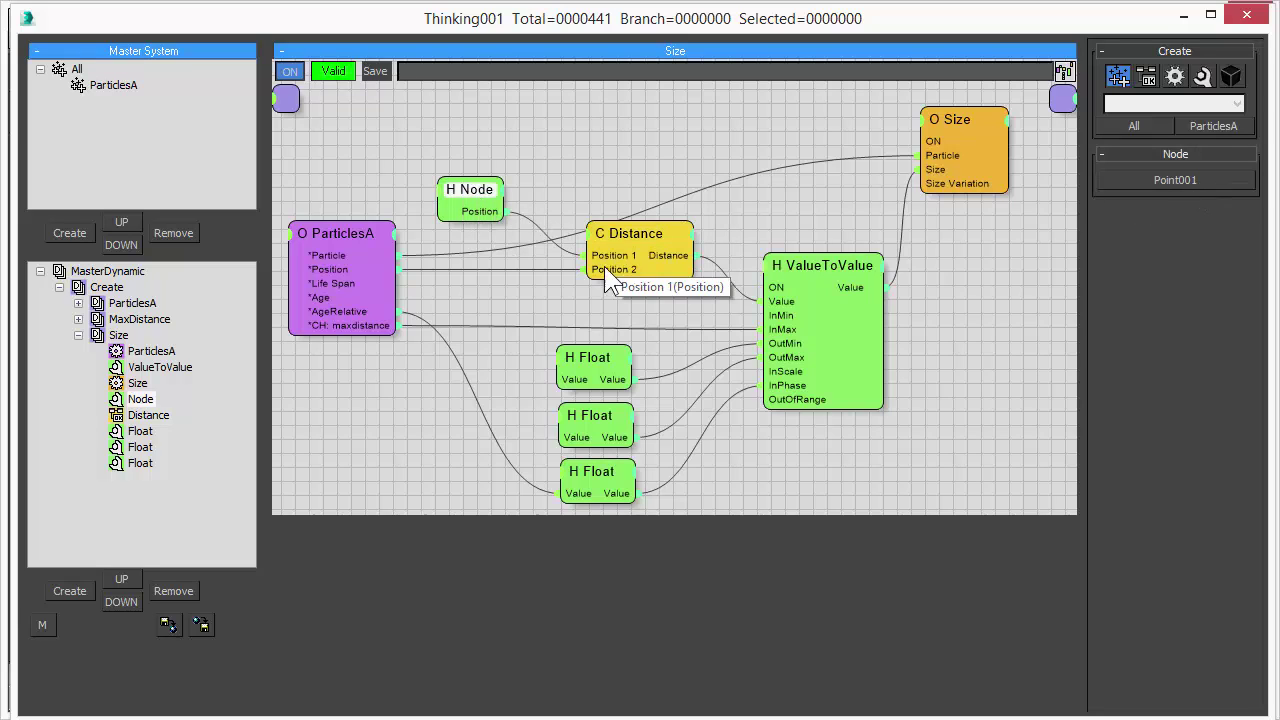
pyautogui.click(644, 226)
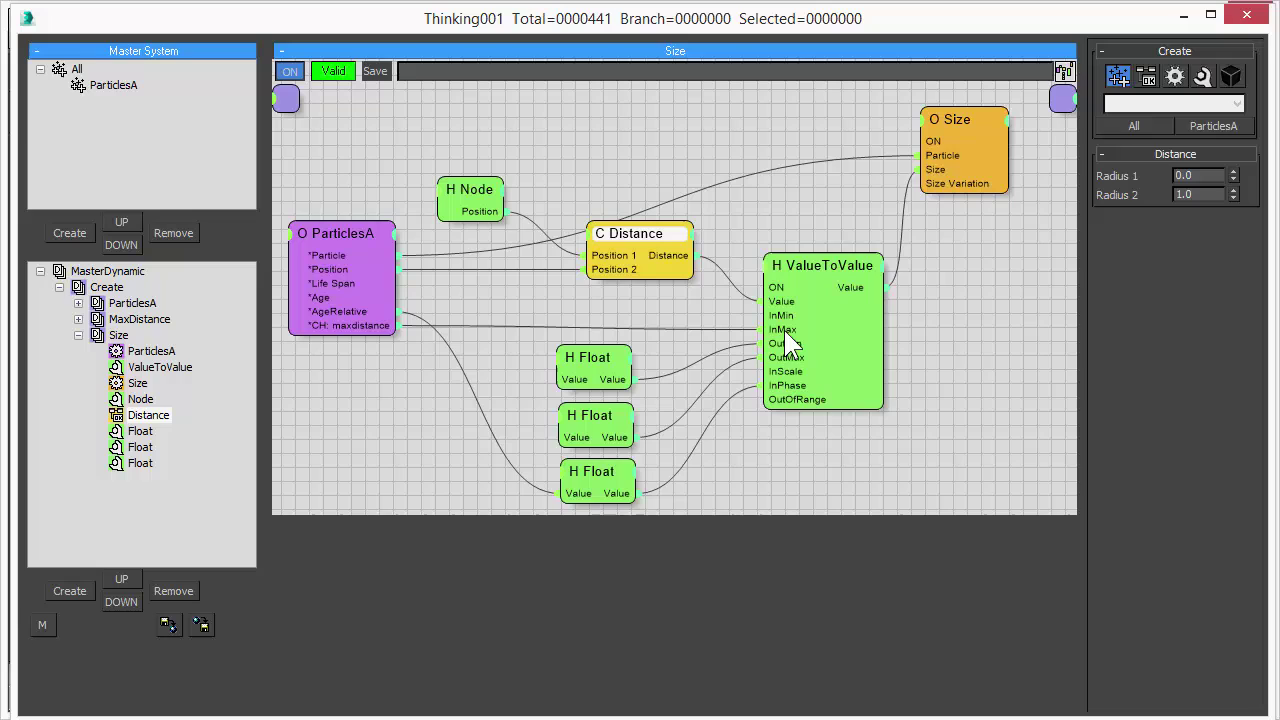
# Check the three Float values, wire AgeRelative to the bottom Float, and show ValueToValue's curve.
pyautogui.click(596, 370)
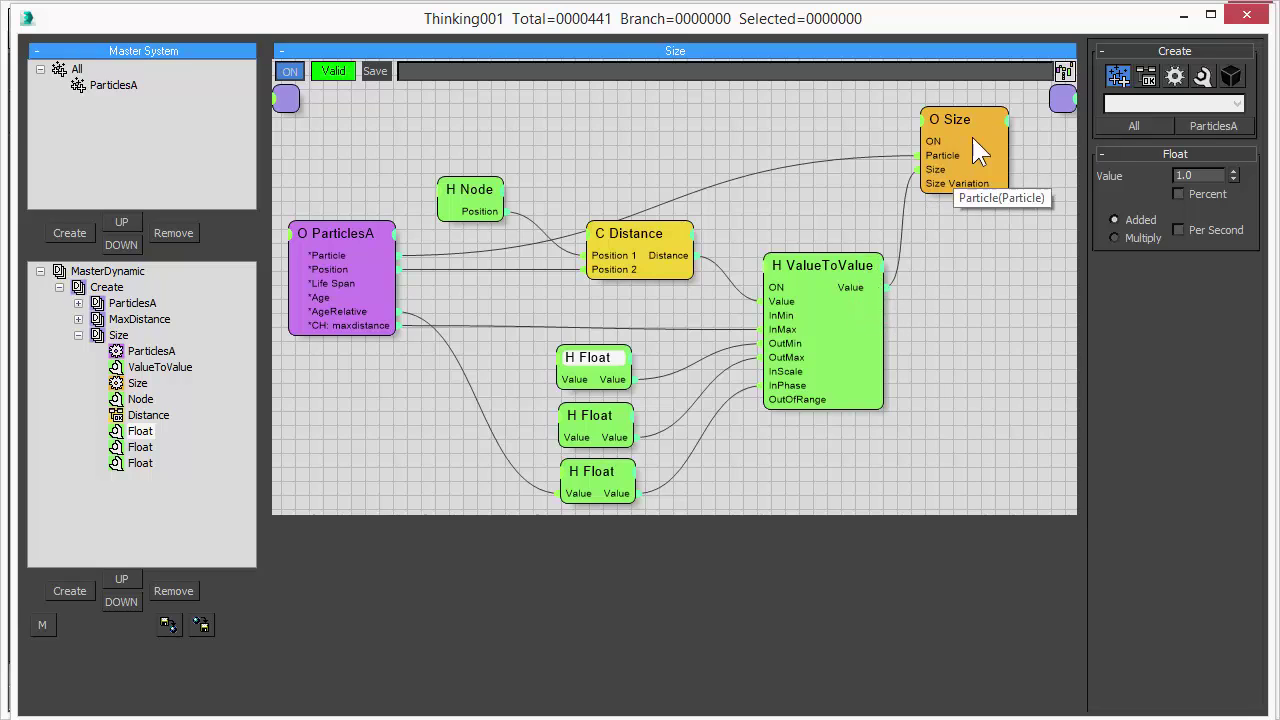
pyautogui.click(605, 415)
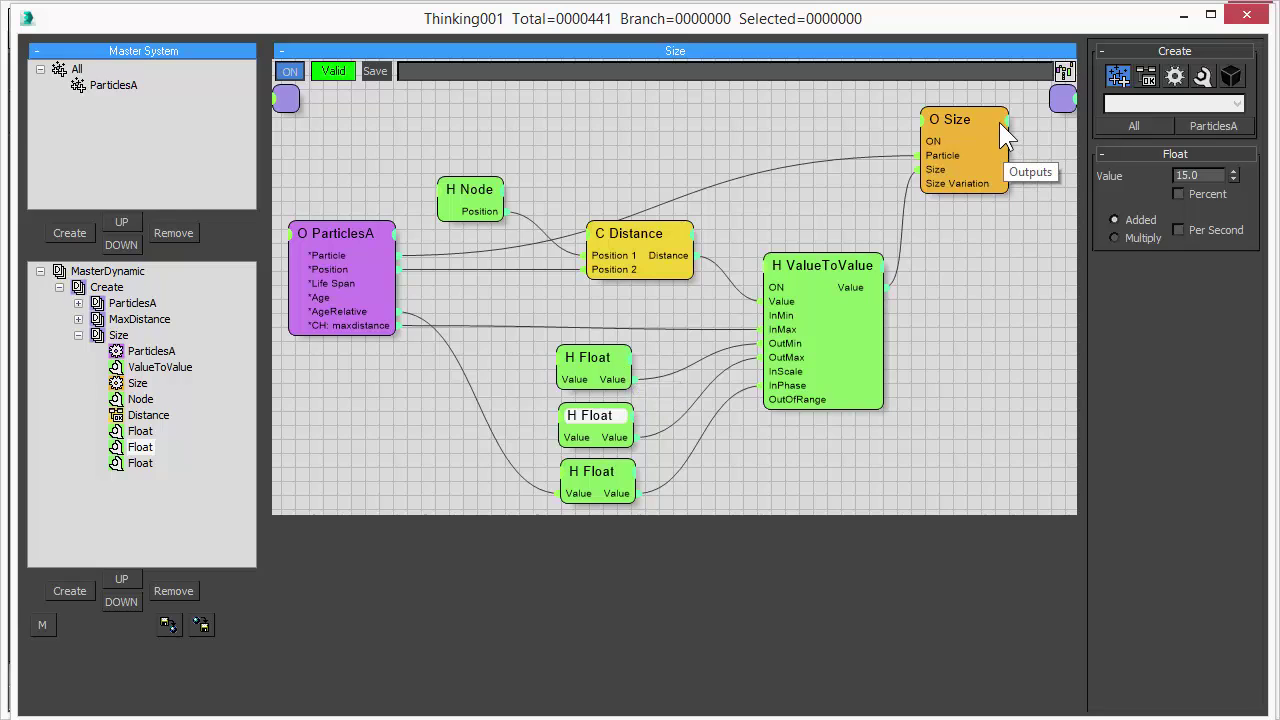
pyautogui.click(597, 469)
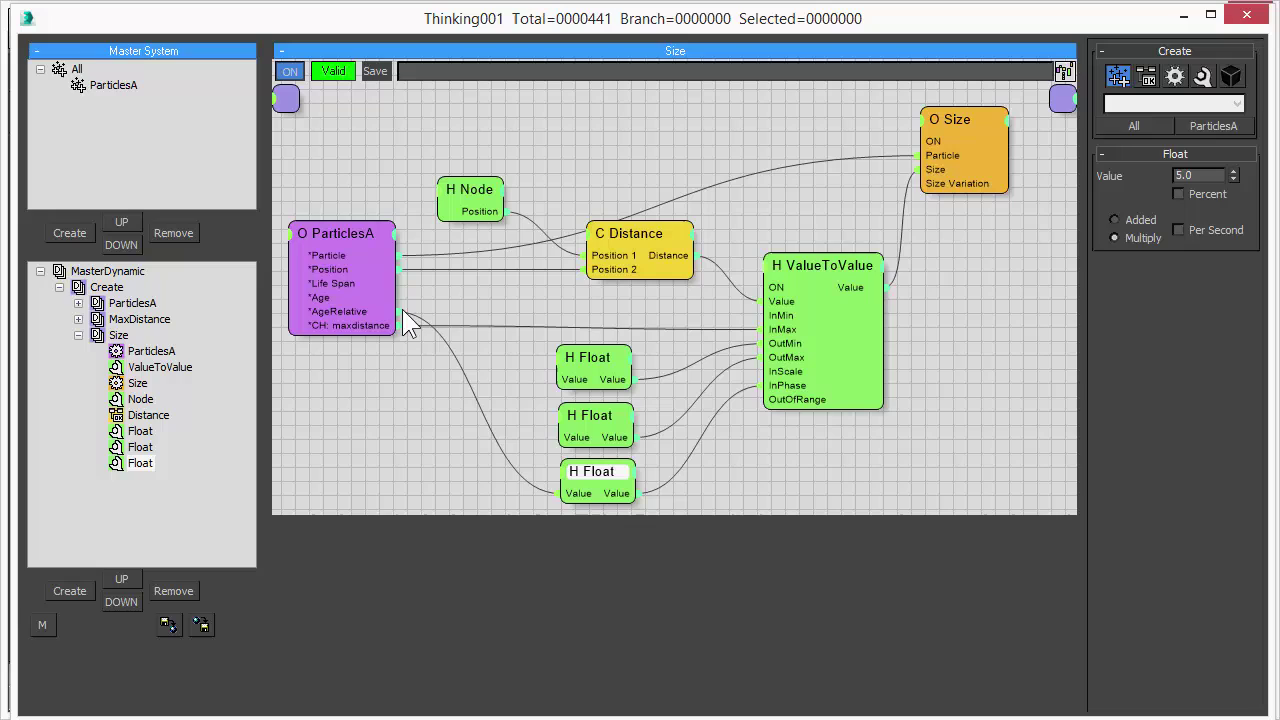
pyautogui.moveTo(536, 482); pyautogui.dragTo(561, 493)
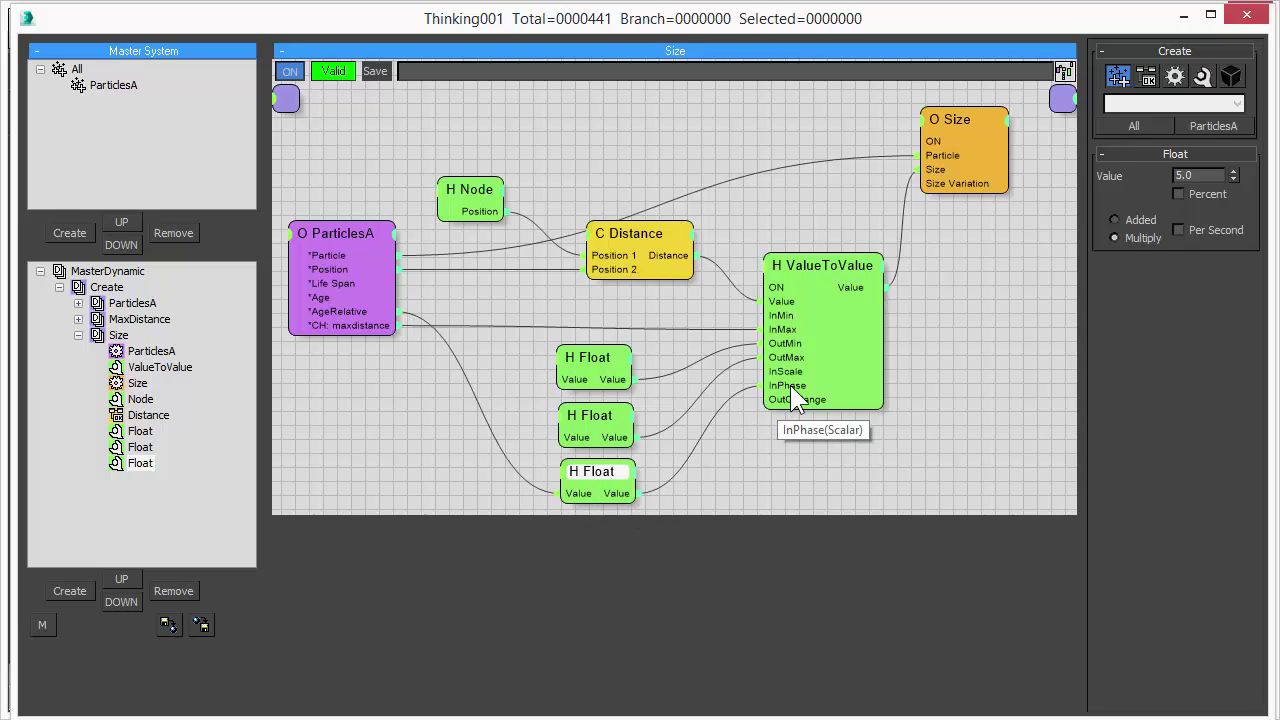
pyautogui.click(826, 274)
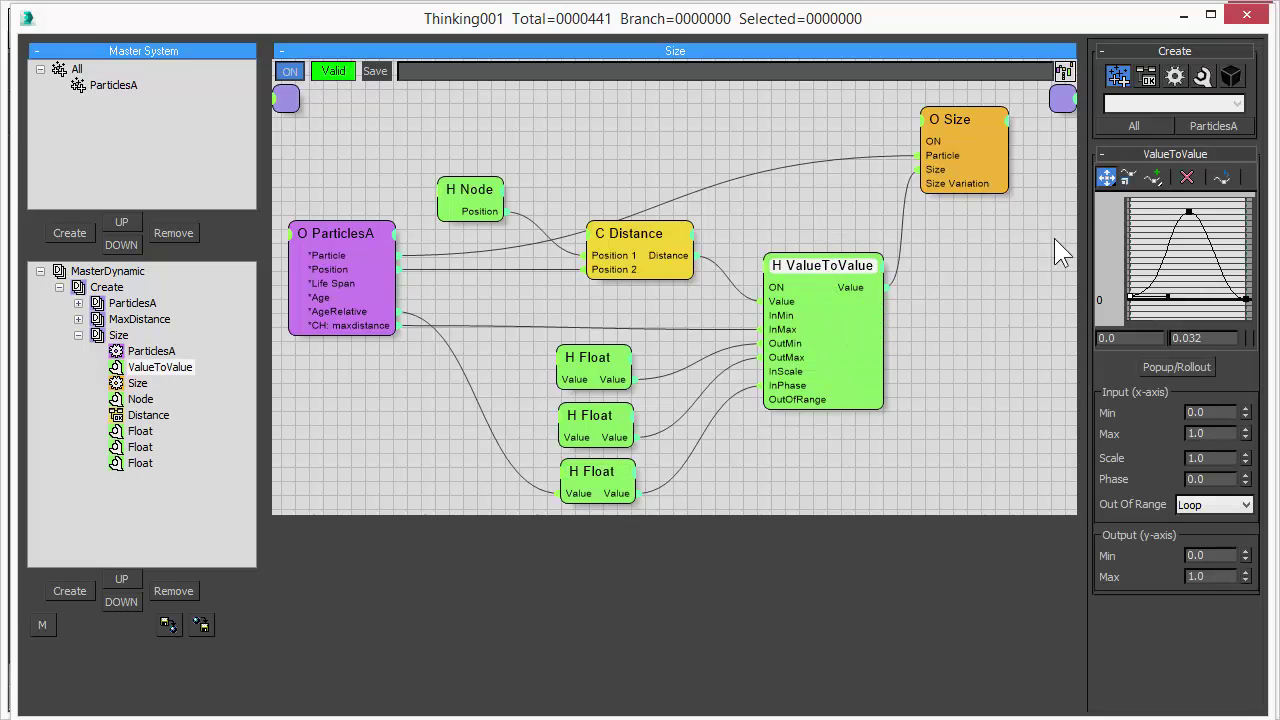
# Move the editor aside, orbit the grid, and reshape the ValueToValue curve's peak and slope.
pyautogui.moveTo(1006, 26); pyautogui.dragTo(11, 46)
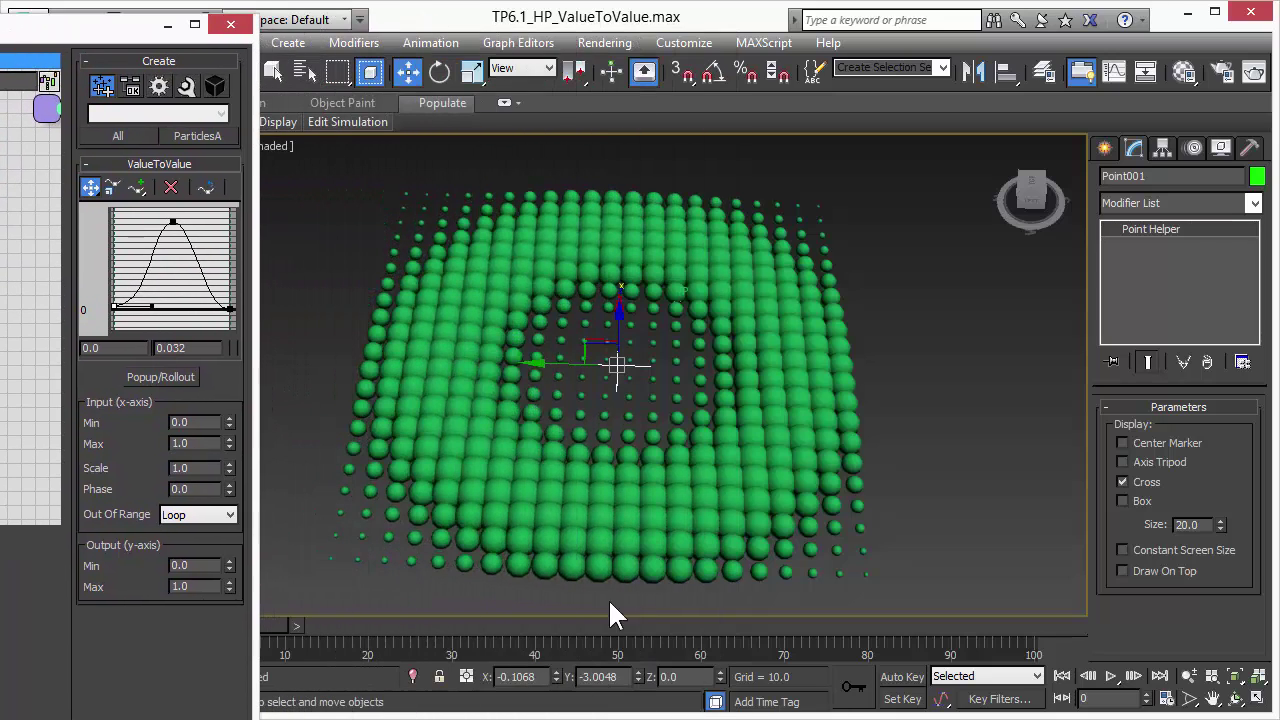
pyautogui.click(1234, 698)
pyautogui.moveTo(559, 337); pyautogui.dragTo(589, 333)
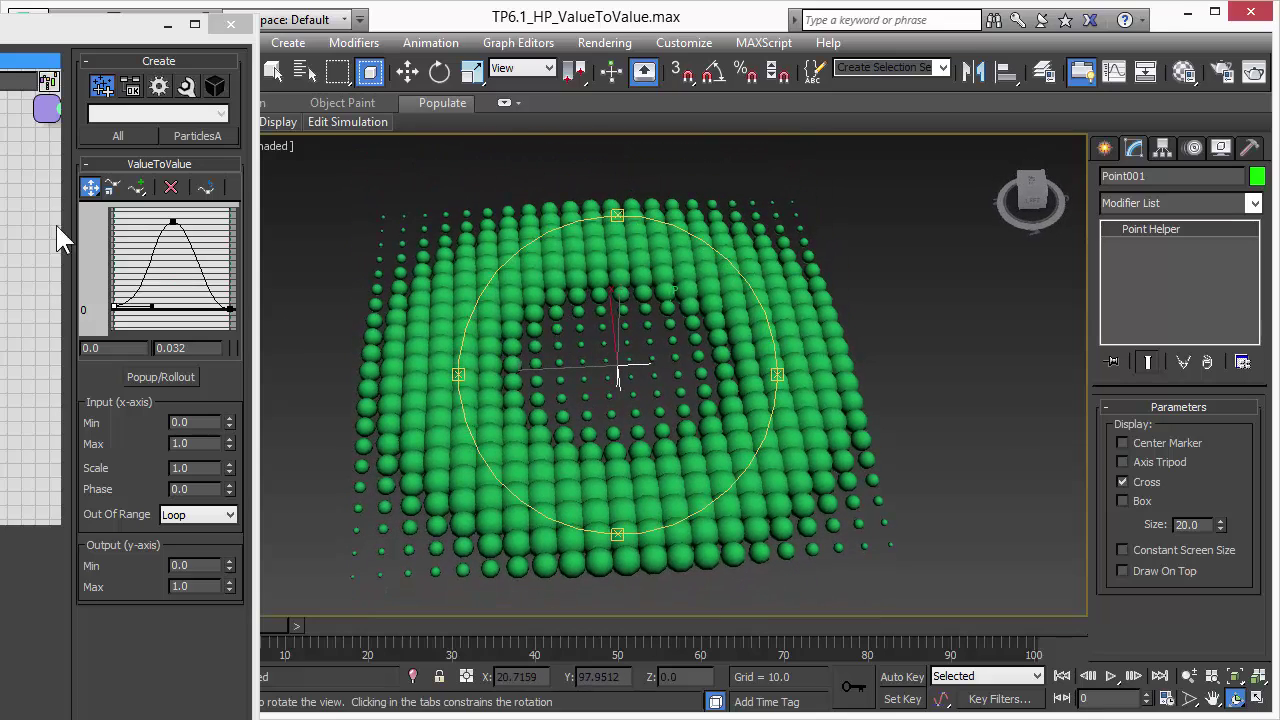
pyautogui.moveTo(173, 219)
pyautogui.mouseDown()
pyautogui.moveTo(178, 290)
pyautogui.moveTo(189, 220)
pyautogui.moveTo(178, 216)
pyautogui.mouseUp()
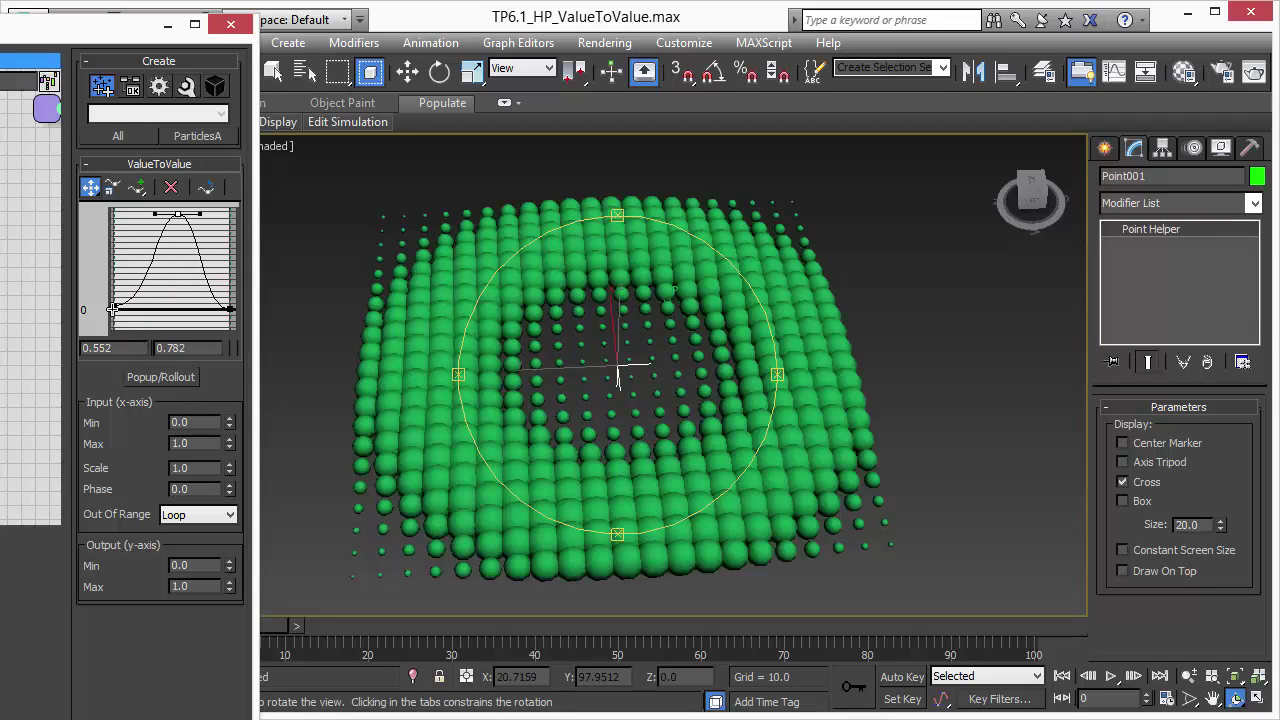
pyautogui.moveTo(113, 309); pyautogui.dragTo(167, 318)
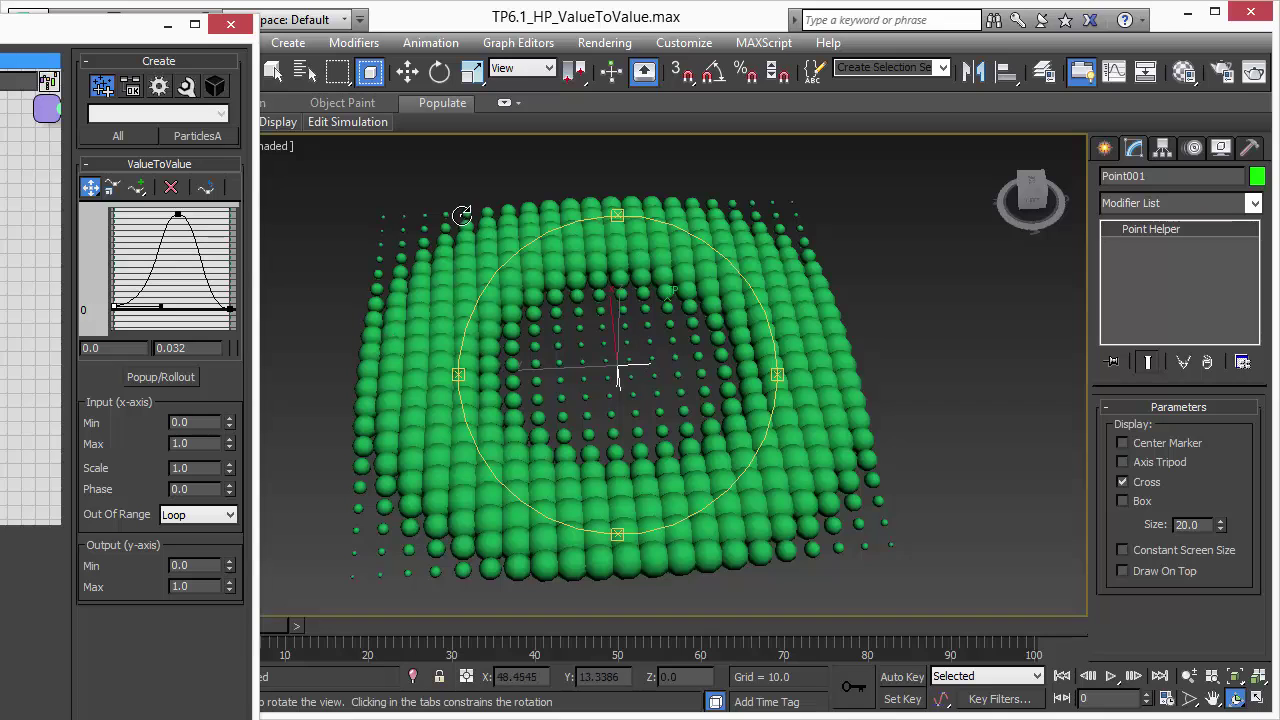
# Drag Point001 along its X and Y axes, ending near the grid centre.
pyautogui.click(407, 71)
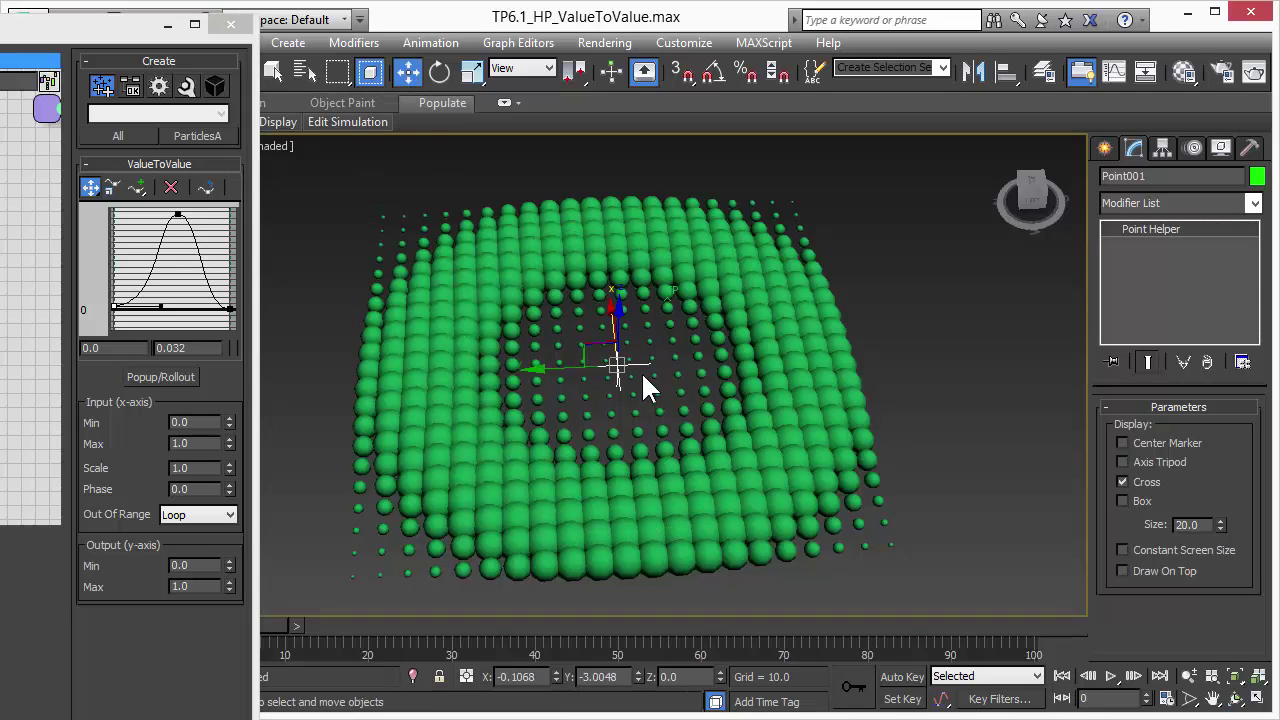
pyautogui.moveTo(569, 367)
pyautogui.mouseDown()
pyautogui.moveTo(508, 372)
pyautogui.moveTo(746, 368)
pyautogui.moveTo(575, 372)
pyautogui.moveTo(590, 368)
pyautogui.mouseUp()
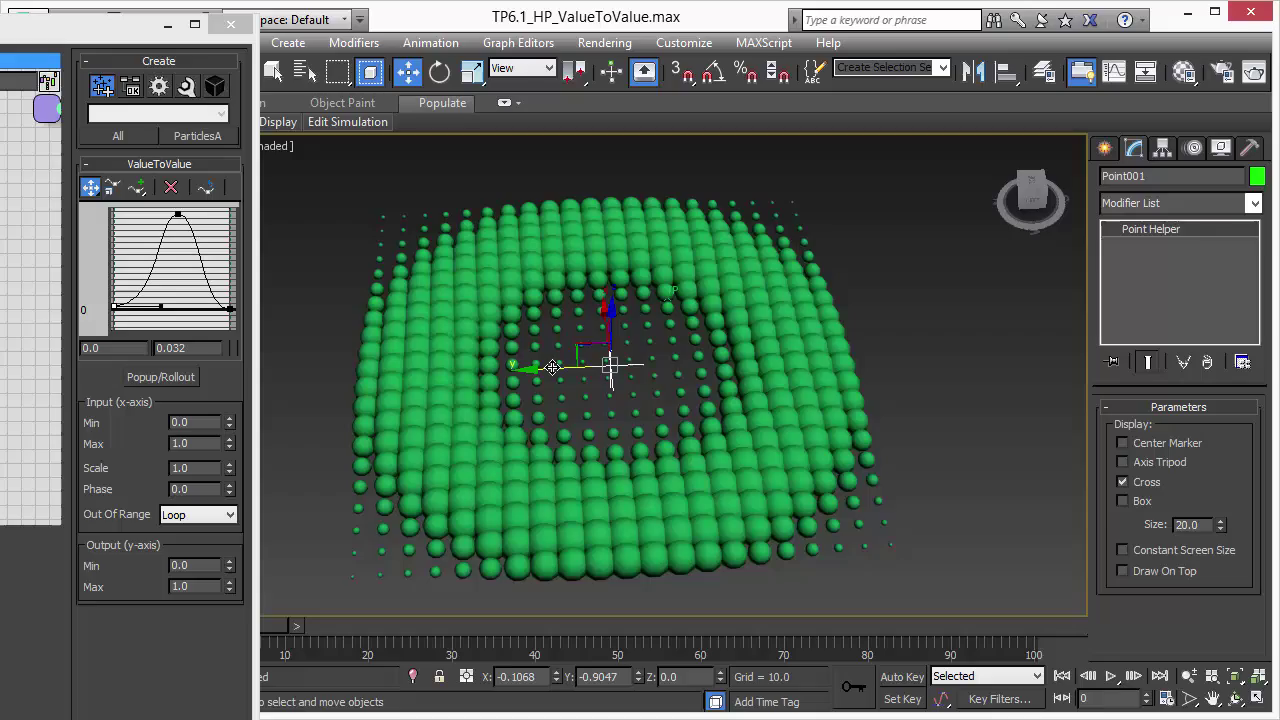
pyautogui.moveTo(554, 366); pyautogui.dragTo(588, 380)
# Try ValueToValue input Scale values 2, 3 and 4, then move Point001 to watch the rings.
pyautogui.doubleClick(209, 467)
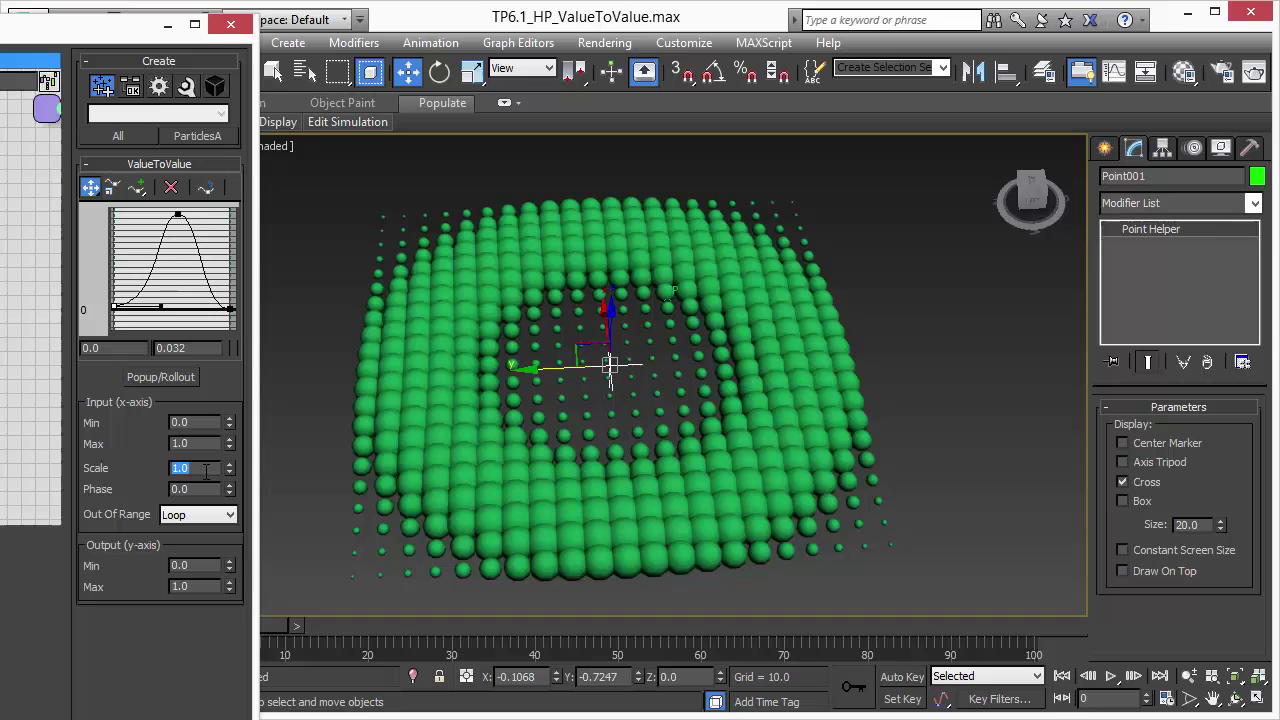
pyautogui.write('2')
pyautogui.press('Return')
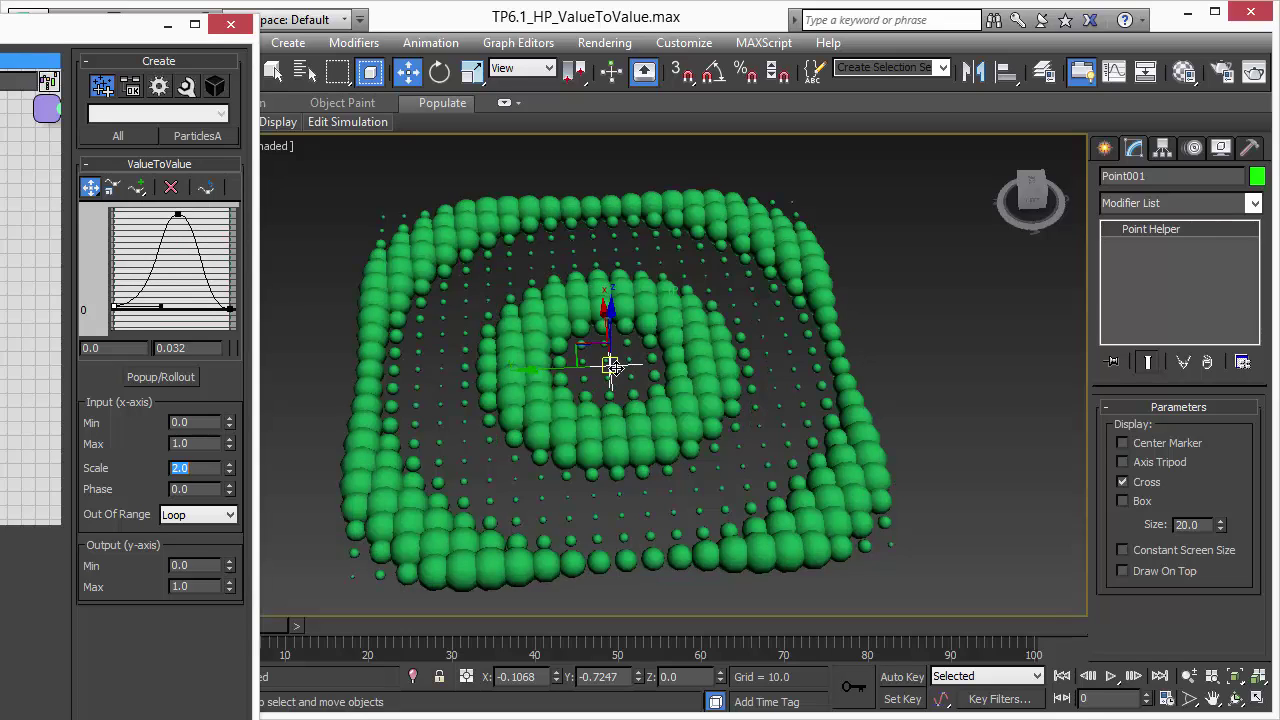
pyautogui.click(228, 462)
pyautogui.write('3')
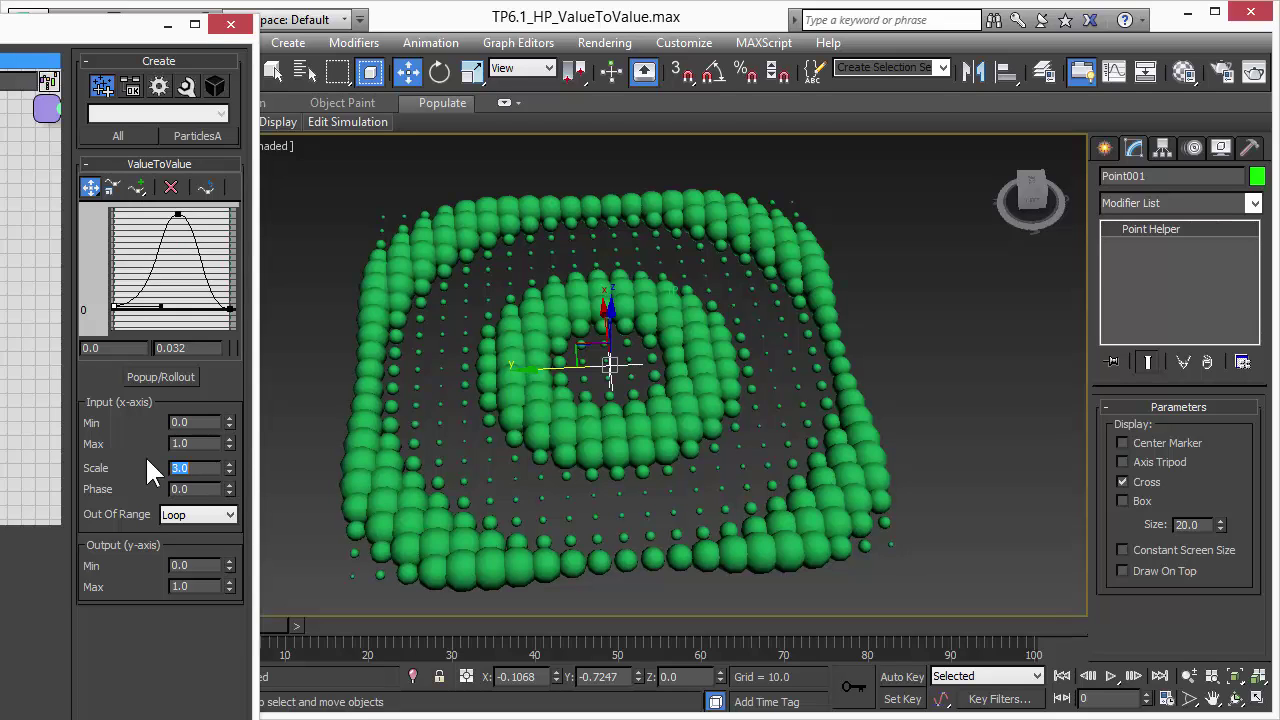
pyautogui.press('Return')
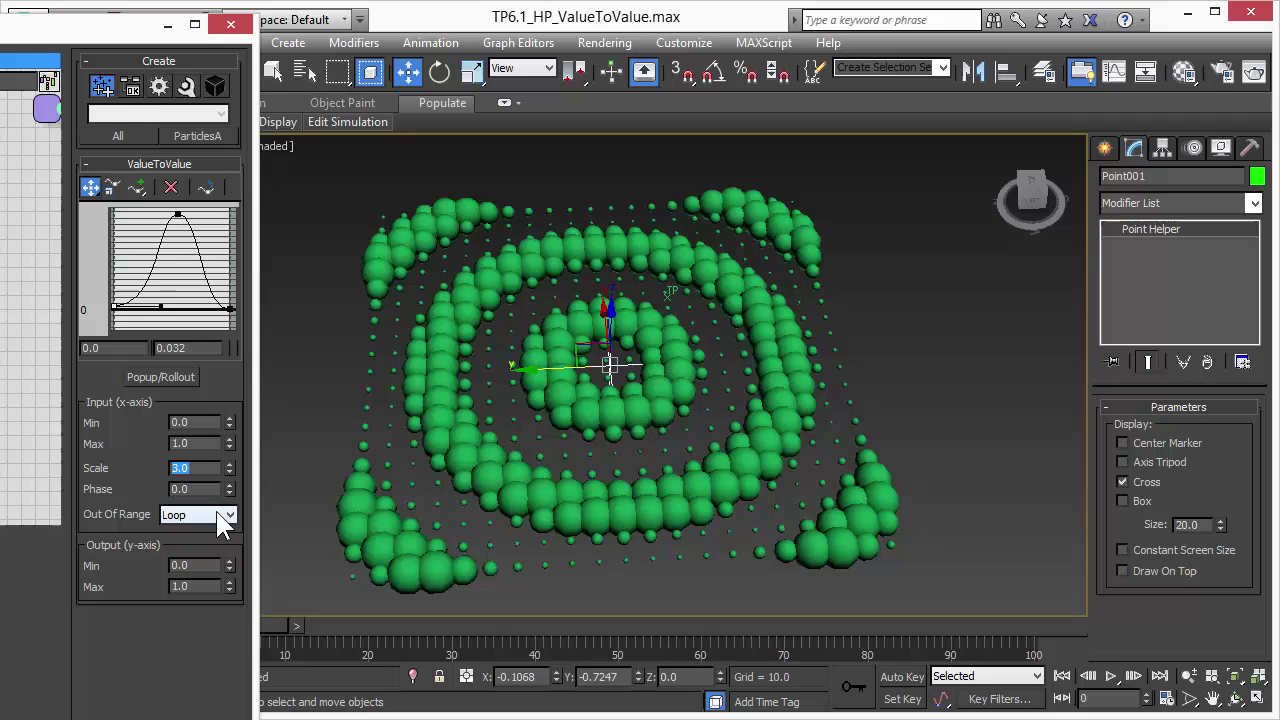
pyautogui.write('4')
pyautogui.press('Return')
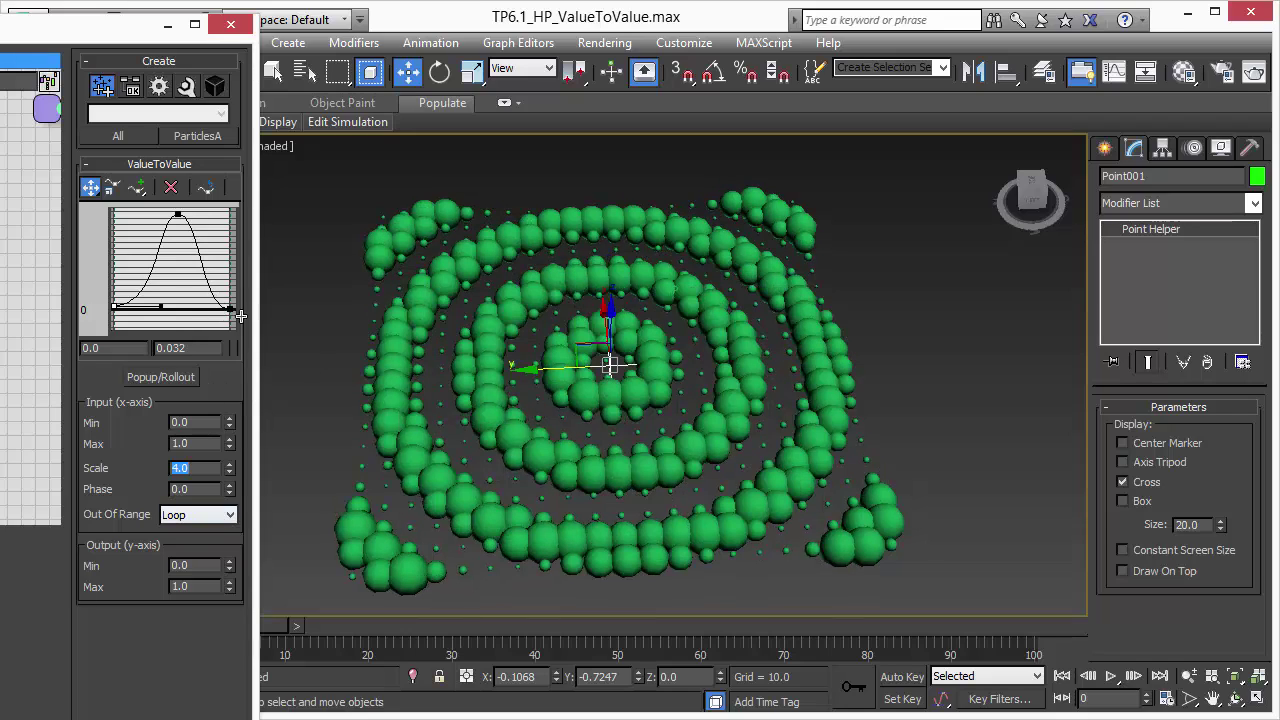
pyautogui.moveTo(555, 367)
pyautogui.mouseDown()
pyautogui.moveTo(332, 364)
pyautogui.moveTo(729, 384)
pyautogui.moveTo(533, 367)
pyautogui.mouseUp()
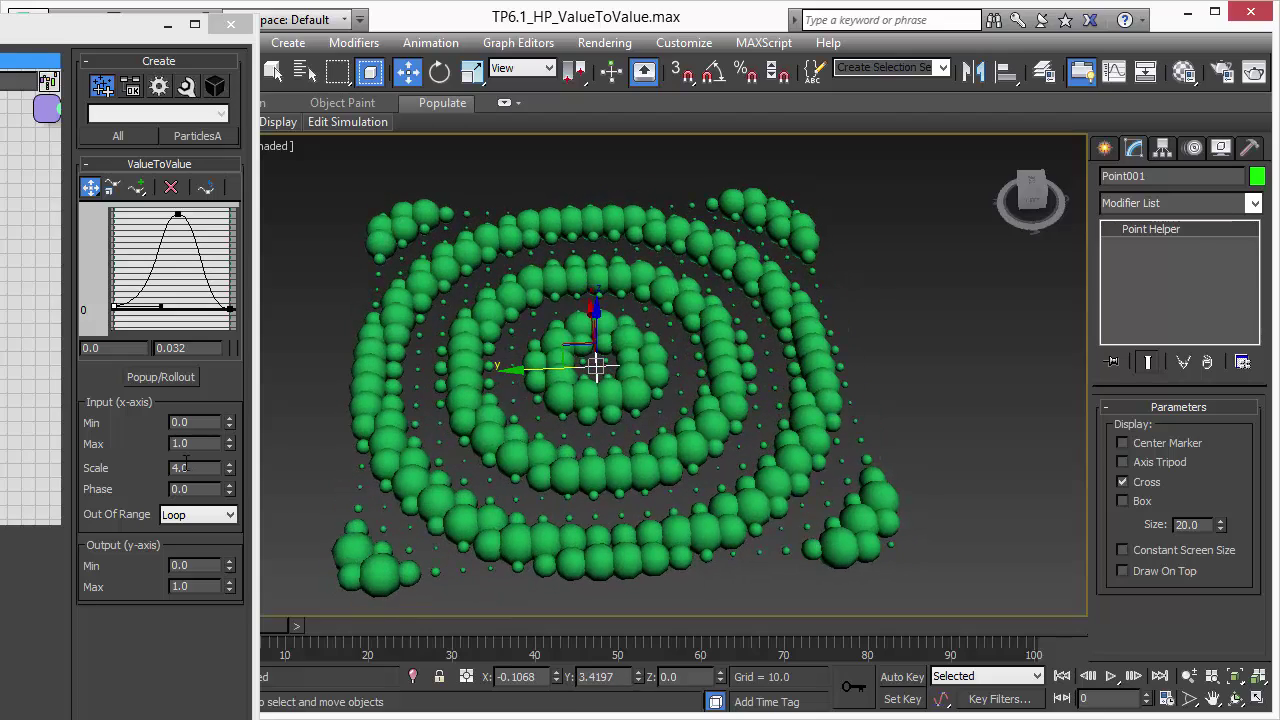
# Set the input Scale back to 2.0 and move Point001 back toward the centre.
pyautogui.doubleClick(205, 471)
pyautogui.write('2')
pyautogui.press('Return')
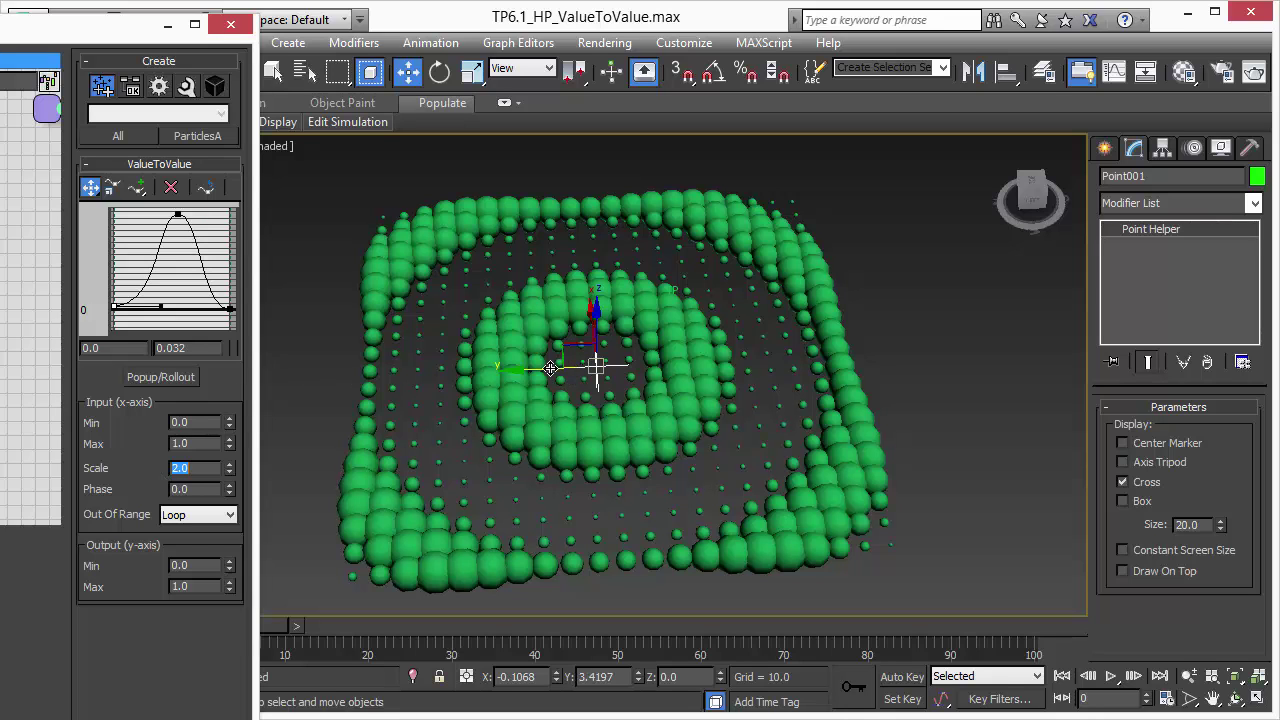
pyautogui.moveTo(556, 368); pyautogui.dragTo(561, 368)
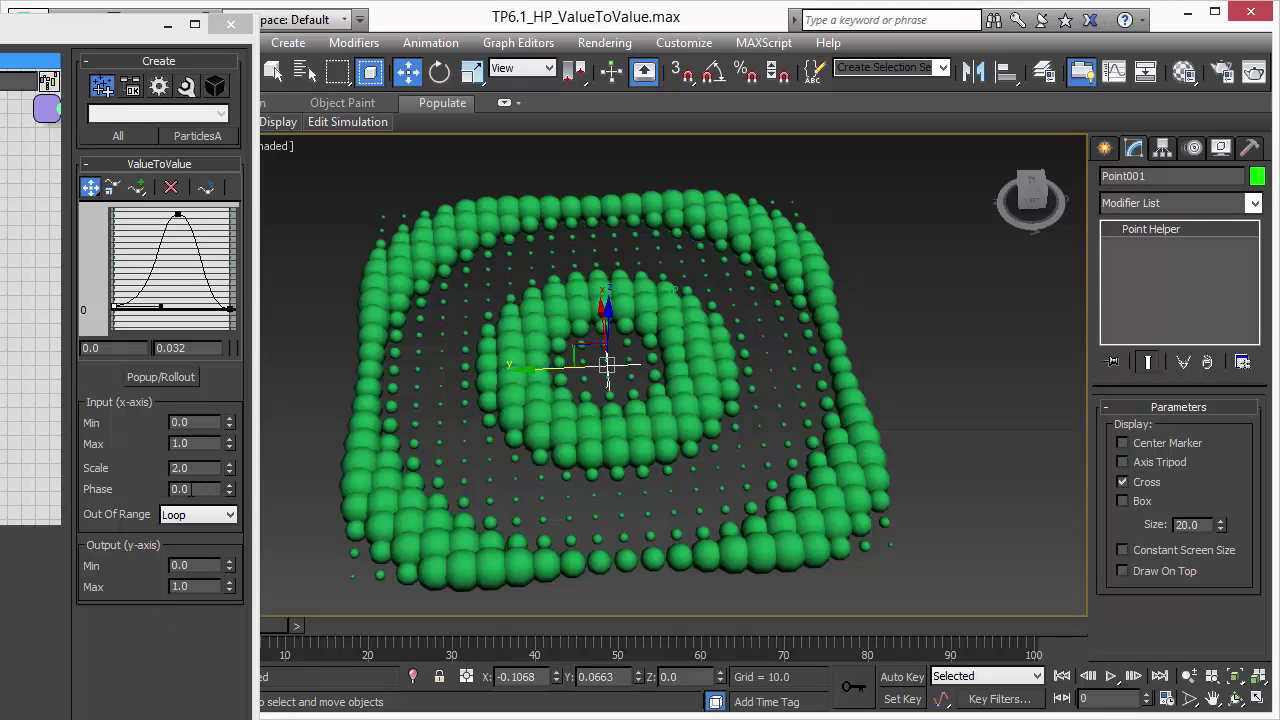
# Inspect the Phase value and move the thinkingParticles window out of view.
pyautogui.doubleClick(193, 489)
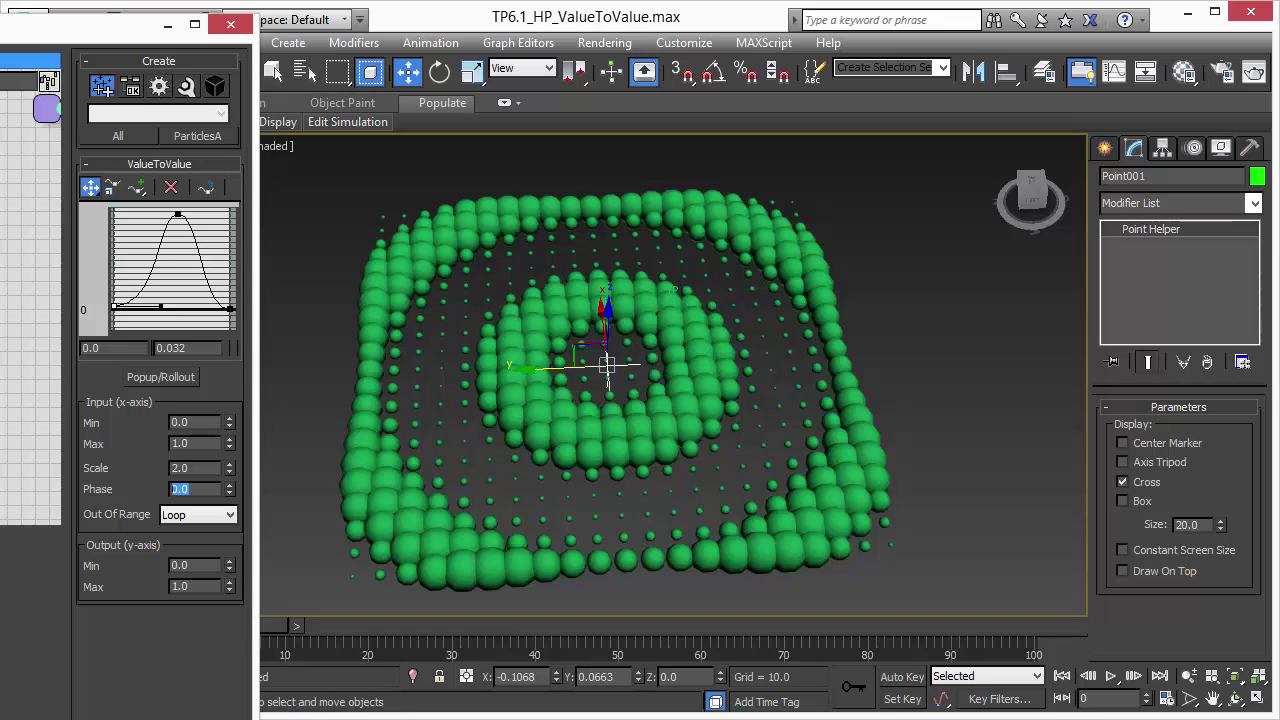
pyautogui.moveTo(110, 22); pyautogui.dragTo(763, 37)
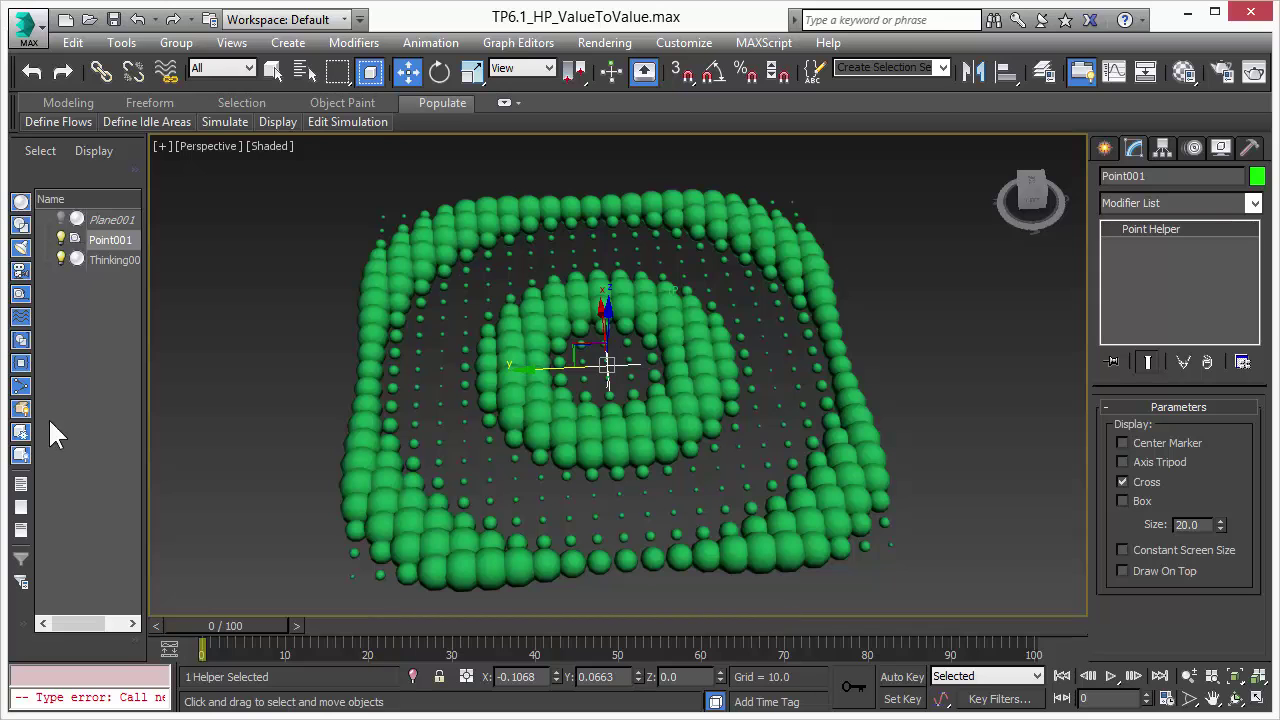
# Play and stop the animation, minimize the Thinking window, then replay the rippling rings.
pyautogui.click(1113, 678)
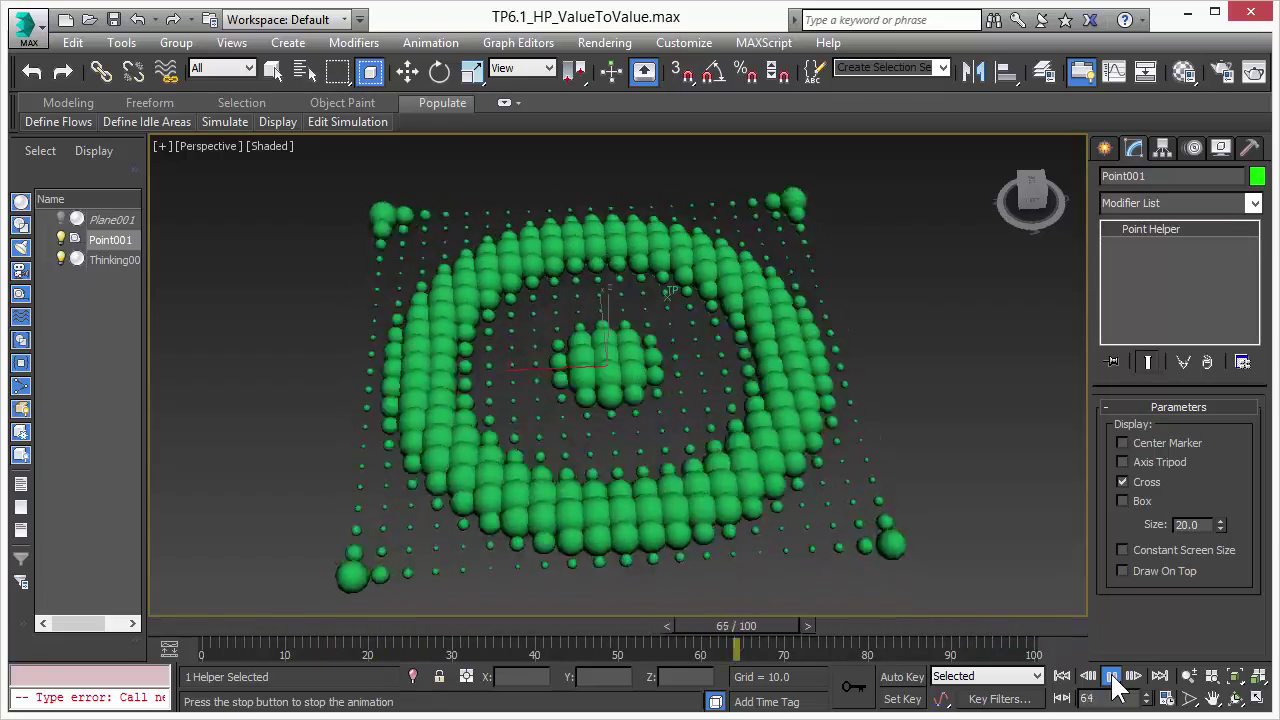
pyautogui.click(1111, 676)
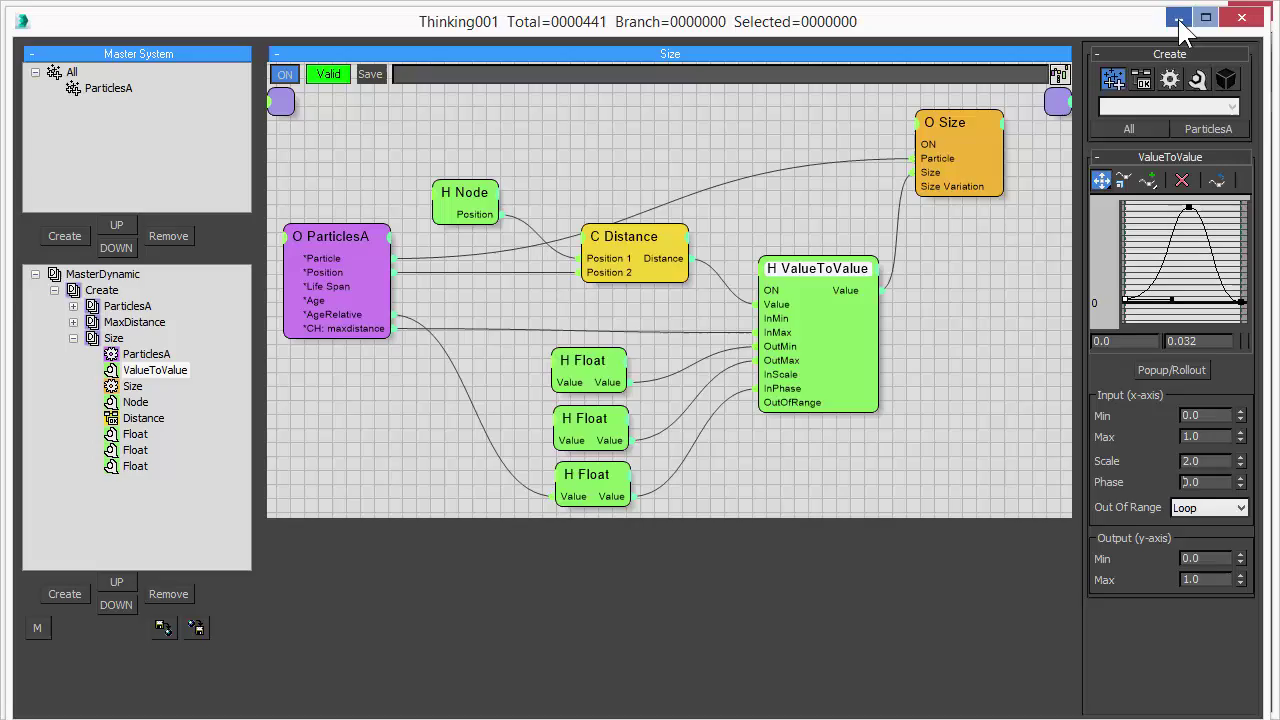
pyautogui.click(1180, 18)
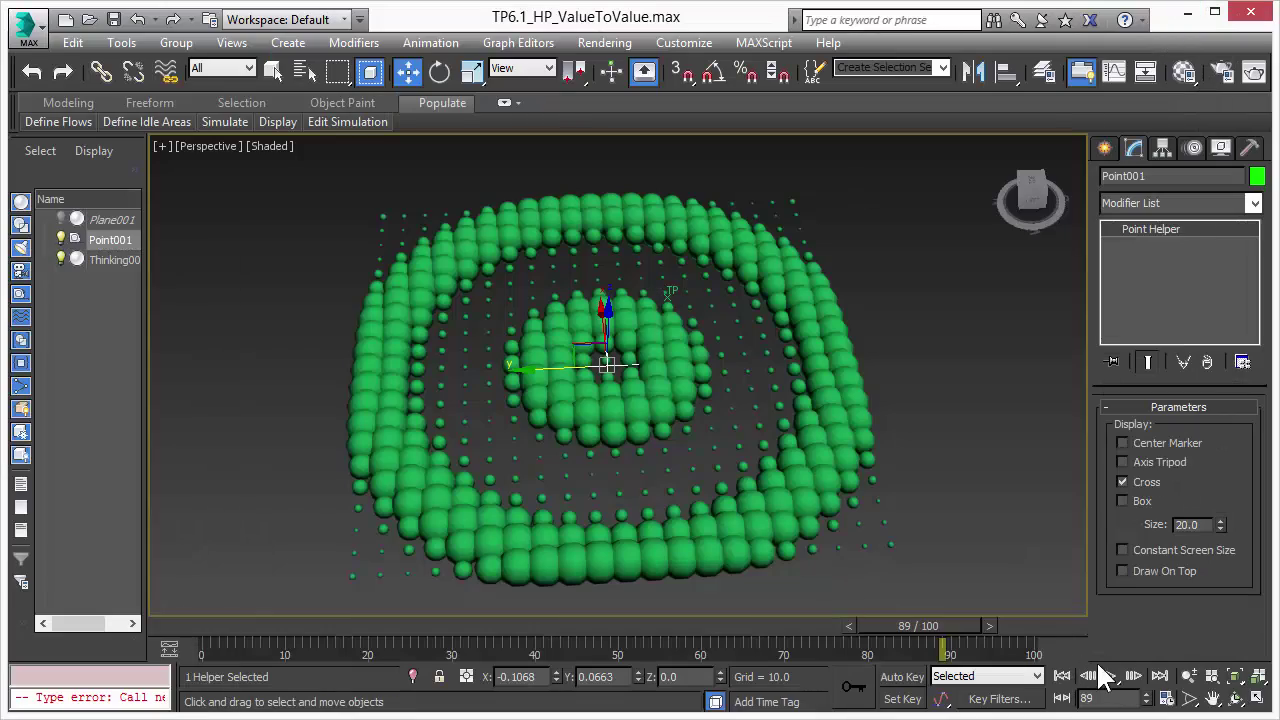
pyautogui.click(1112, 677)
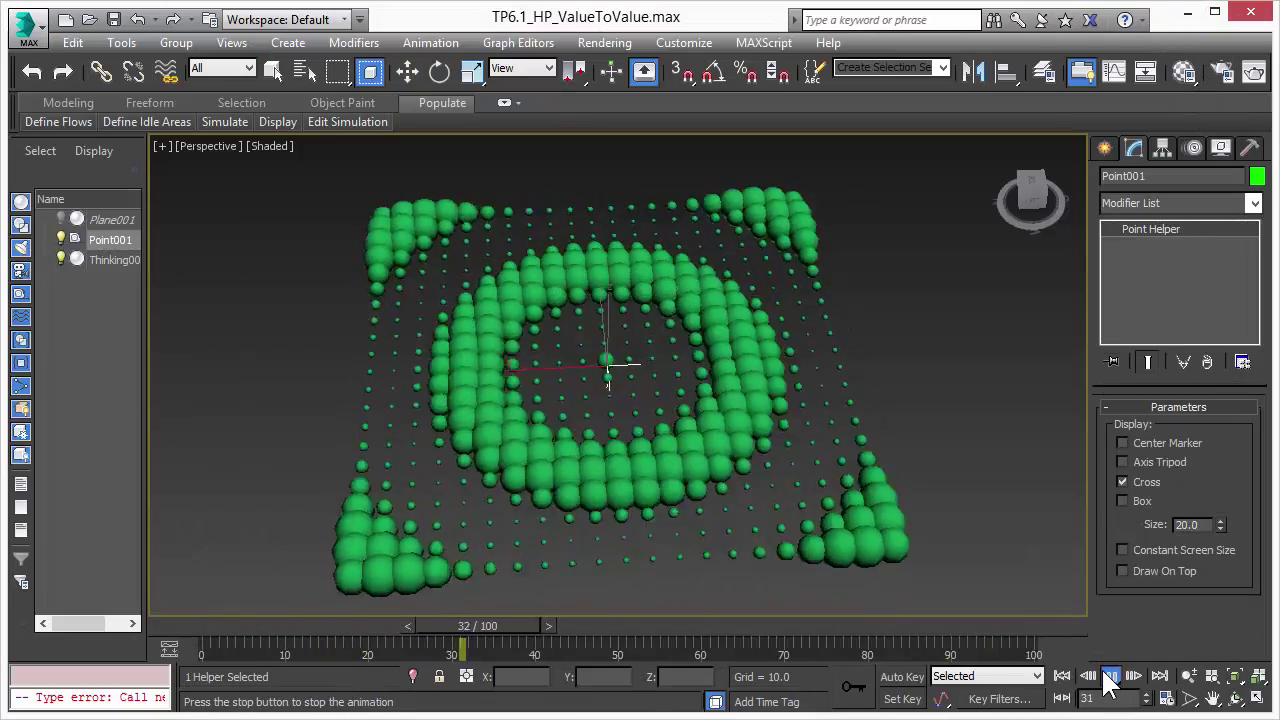